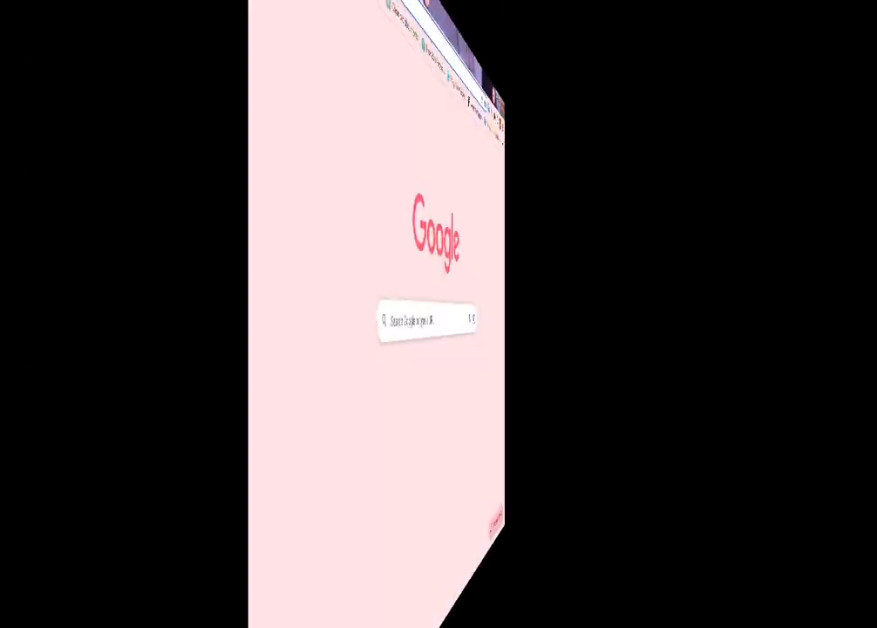
# - Search Google for "image resizer" and open the Image Resizer website at imageresizer.com
pyautogui.click(465, 462)
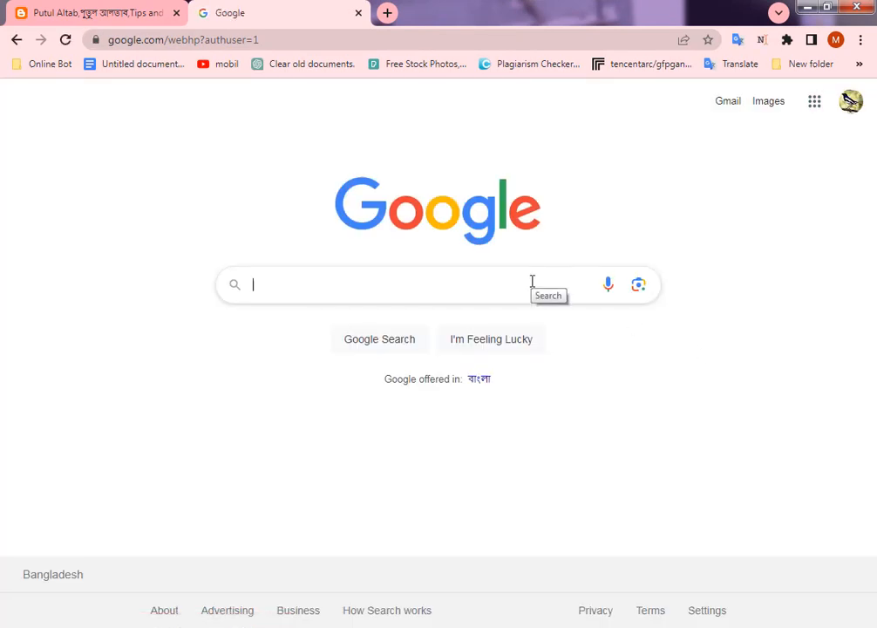
pyautogui.write('i')
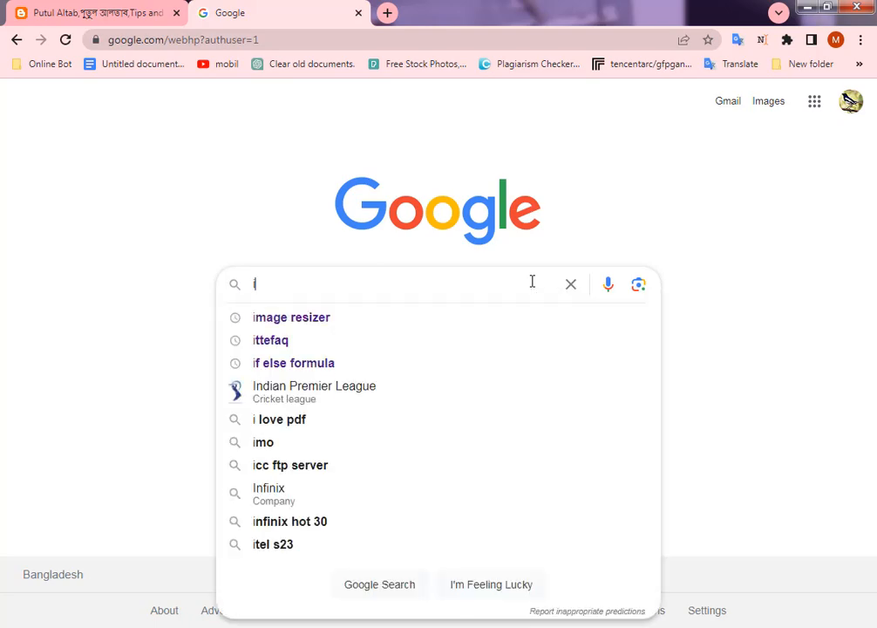
pyautogui.click(340, 321)
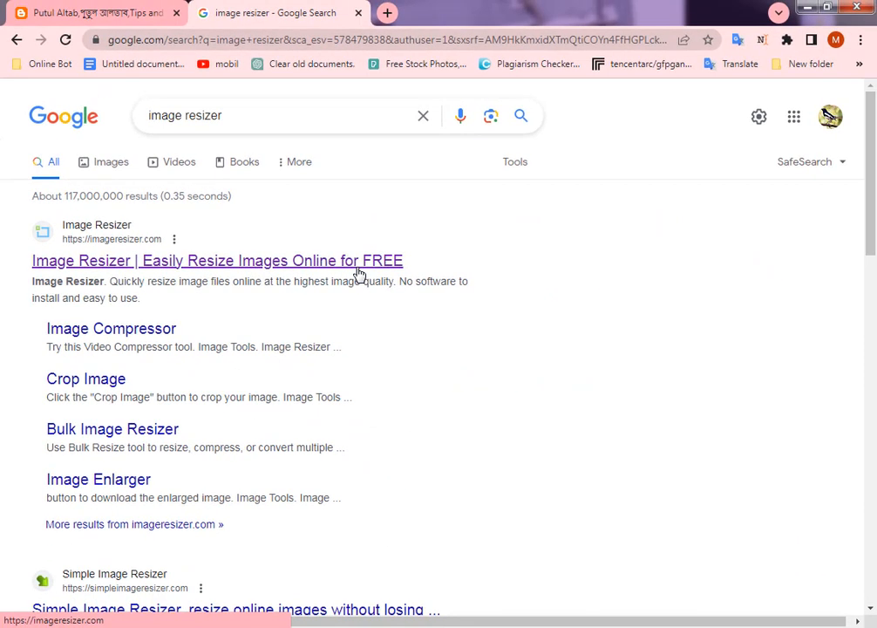
pyautogui.click(359, 260)
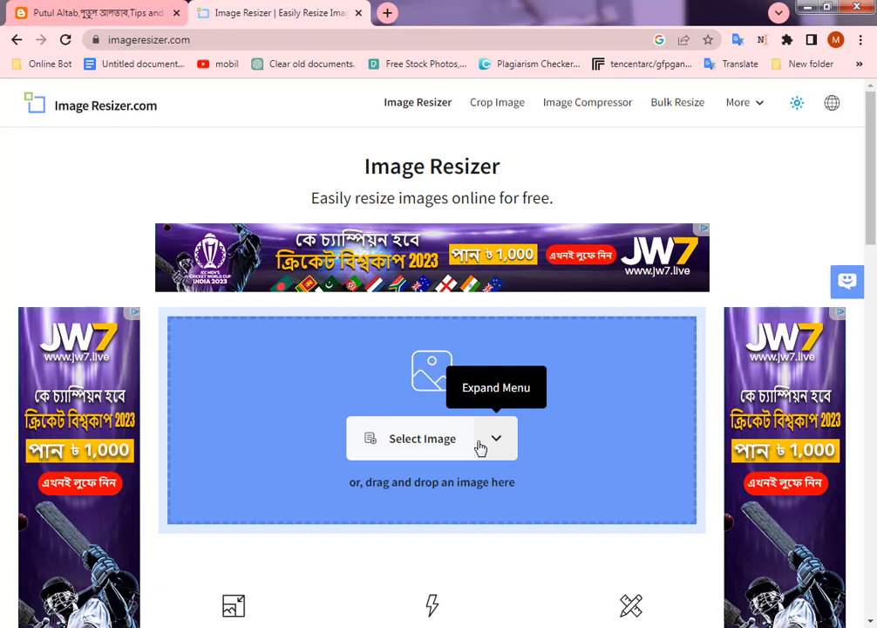
# - Look over the available sources for selecting an image, such as device, Dropbox, Google Drive and URL
pyautogui.click(480, 448)
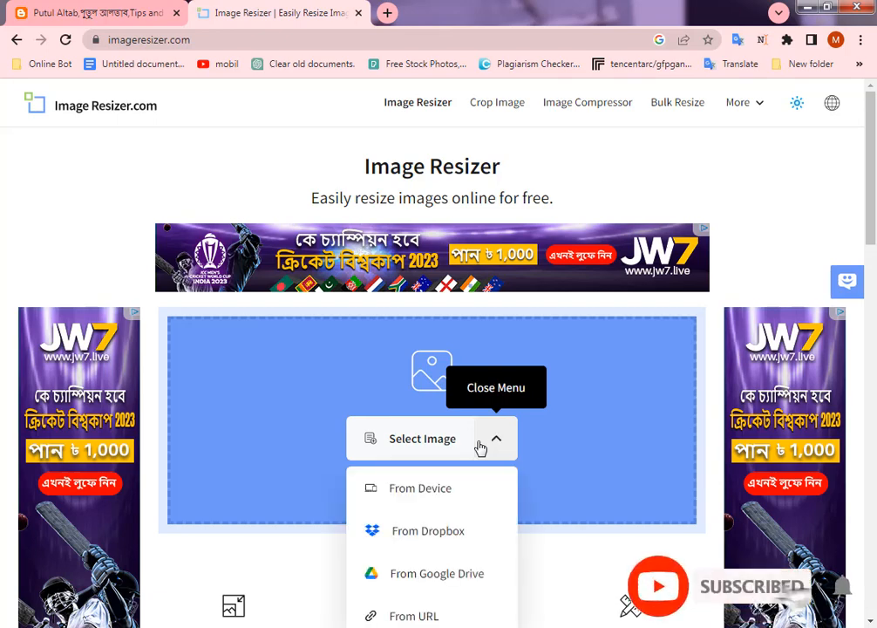
pyautogui.scroll(-1, 480, 447)
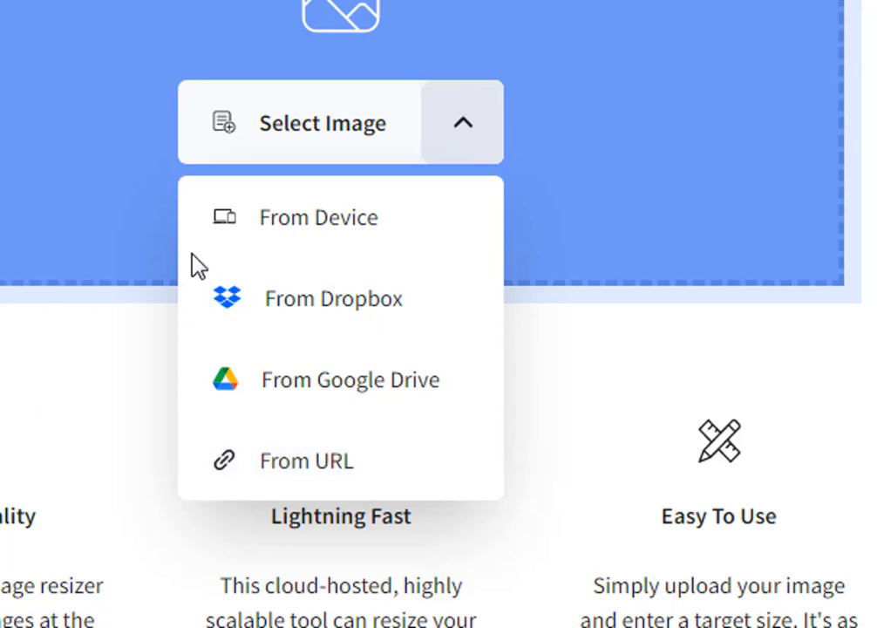
pyautogui.click(686, 122)
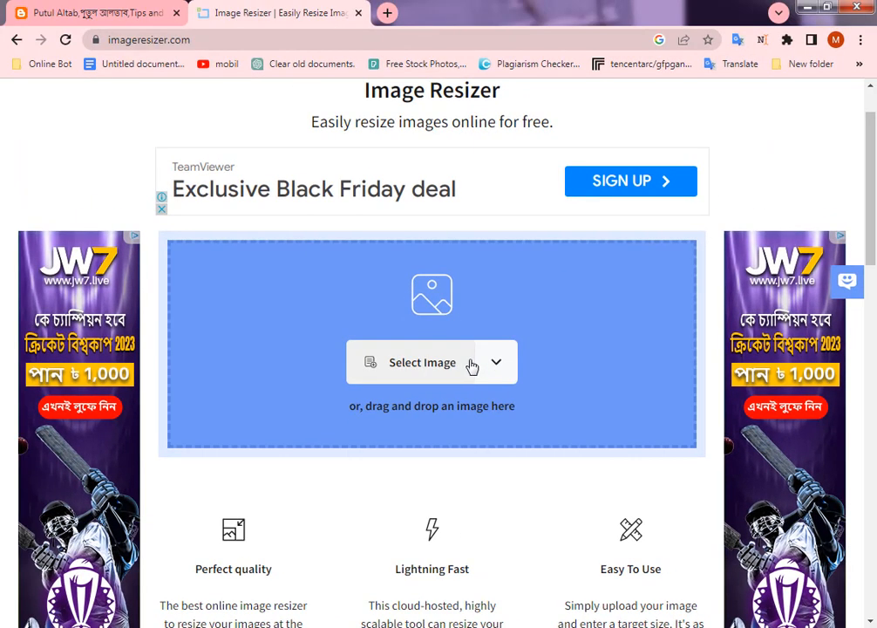
# - Upload the photo IMG_20230629_175513 from the Desktop into the image resizer
pyautogui.click(437, 360)
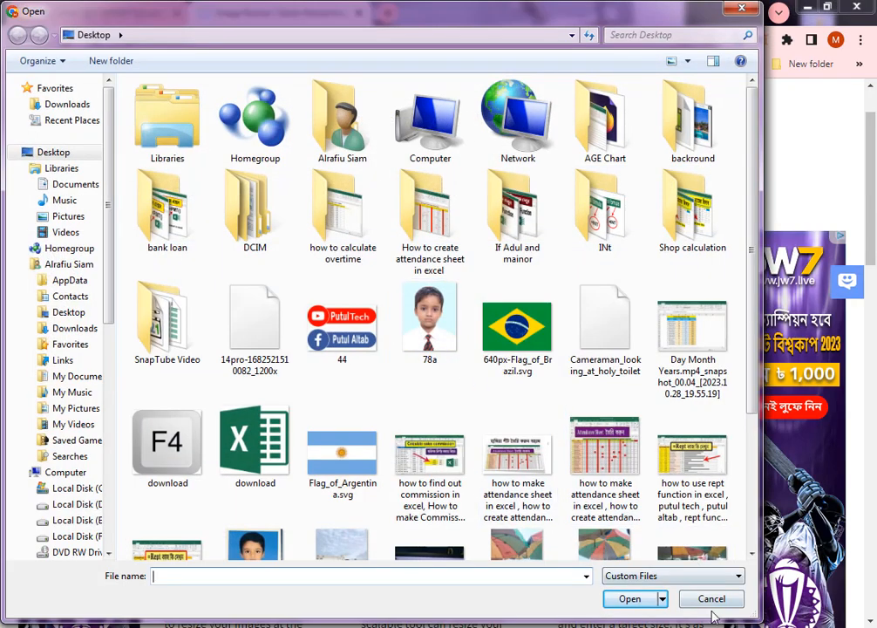
pyautogui.click(711, 597)
pyautogui.click(408, 375)
pyautogui.scroll(-1, 759, 406)
pyautogui.moveTo(759, 405); pyautogui.dragTo(760, 418)
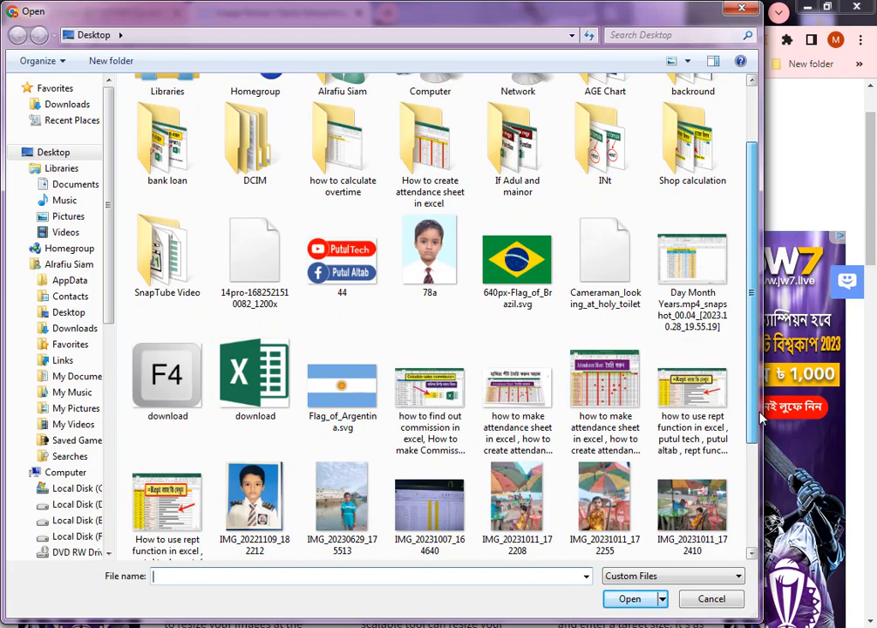
pyautogui.click(340, 509)
pyautogui.click(624, 599)
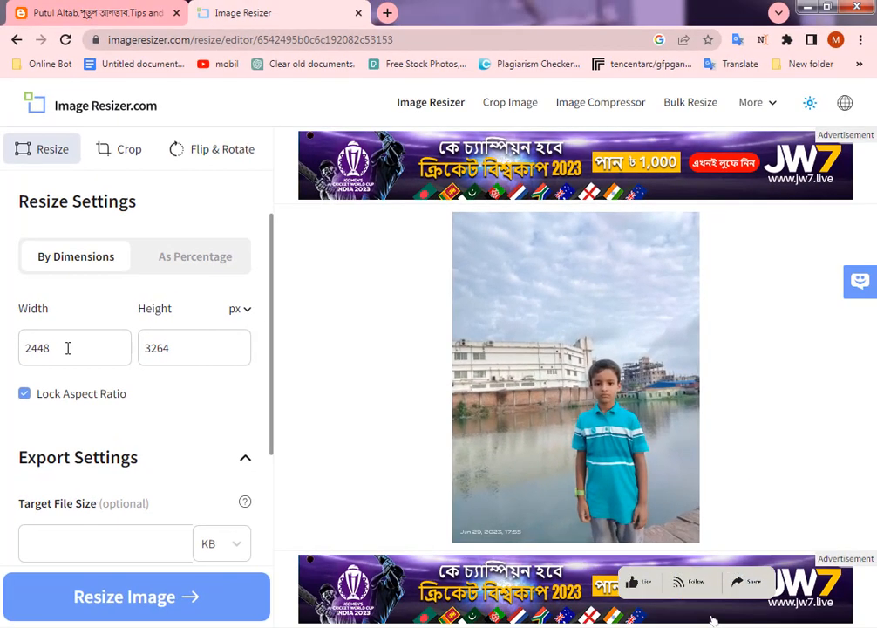
# - Try to set the image's width and height to 300 px with the aspect ratio locked
pyautogui.doubleClick(123, 375)
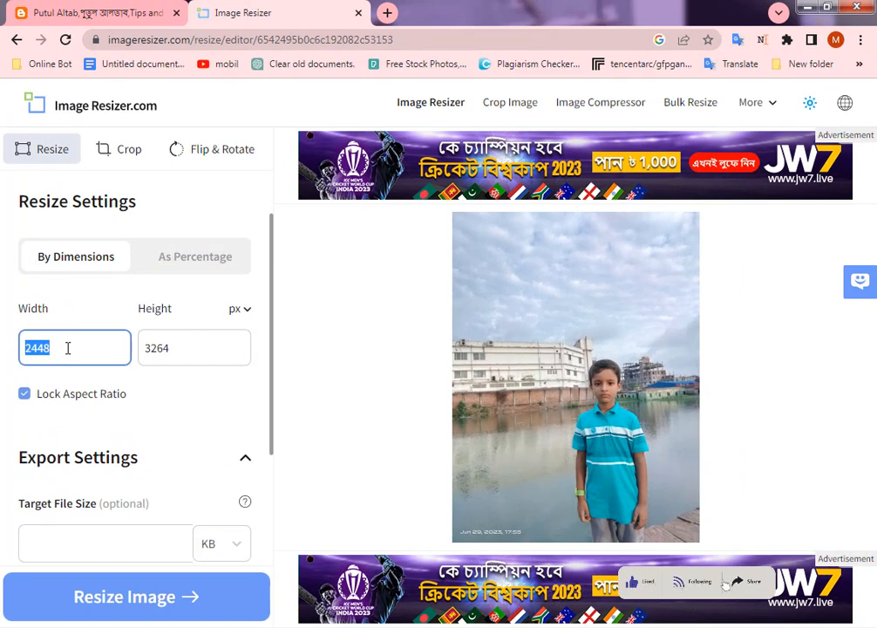
pyautogui.write('300')
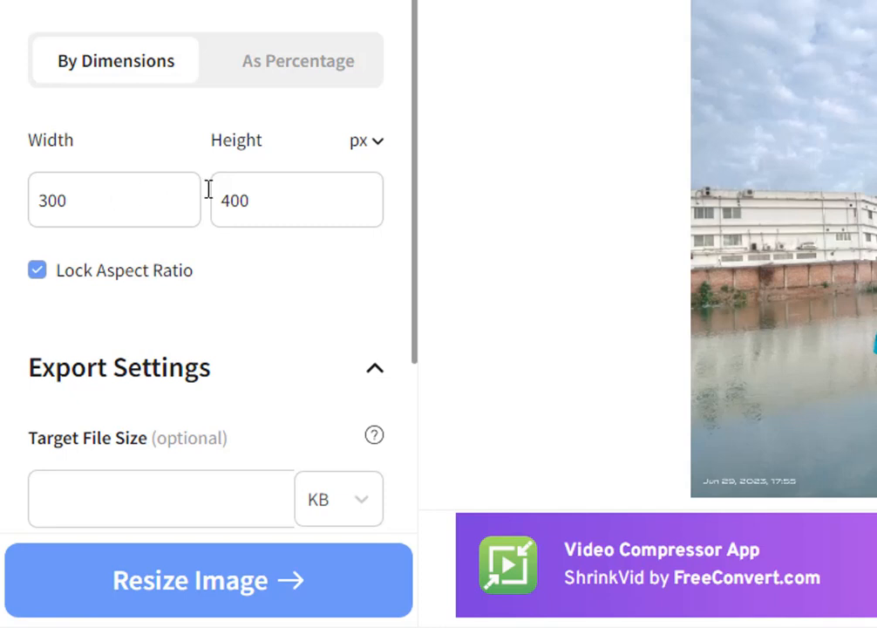
pyautogui.doubleClick(269, 200)
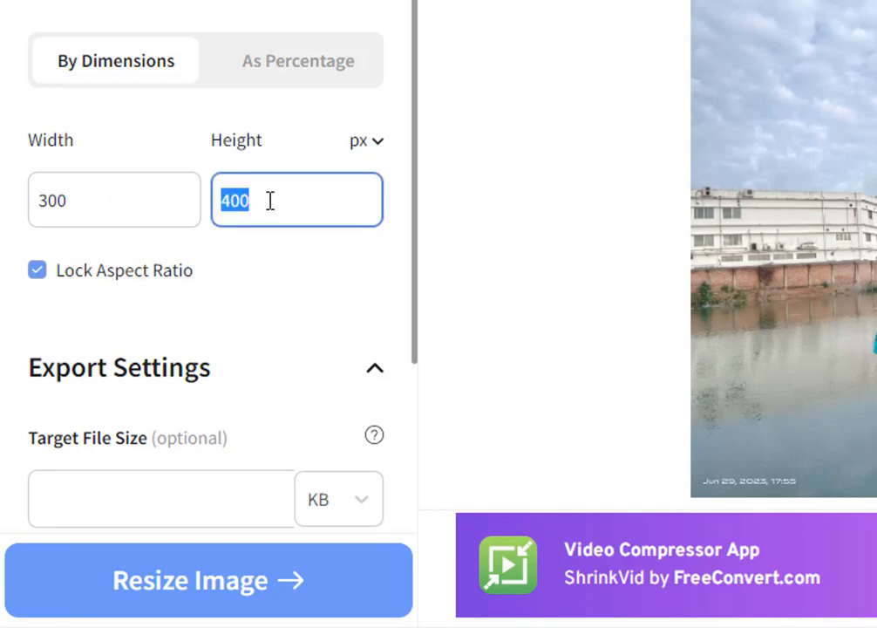
pyautogui.write('300')
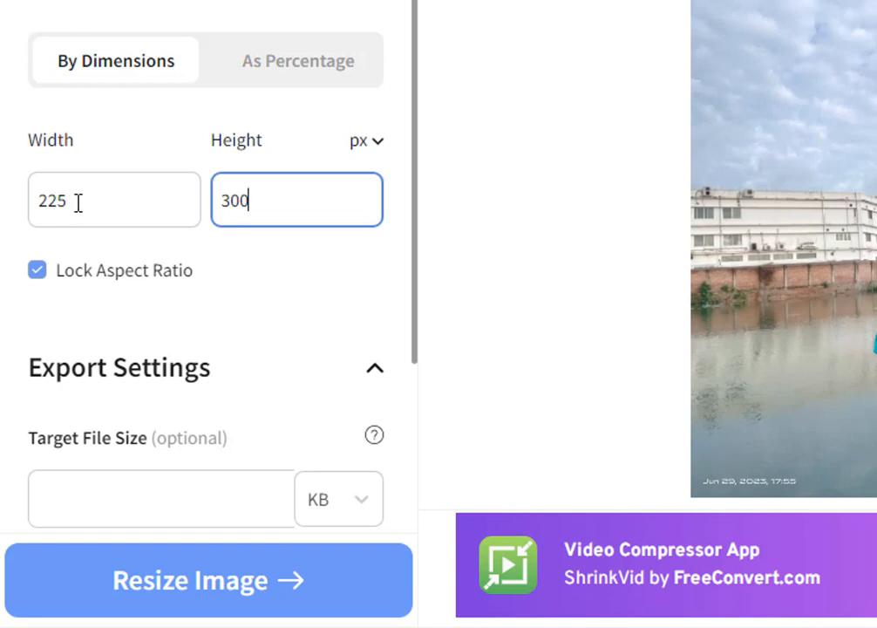
# - Turn off Lock Aspect Ratio and set both the width and the height to 300 px
pyautogui.click(90, 281)
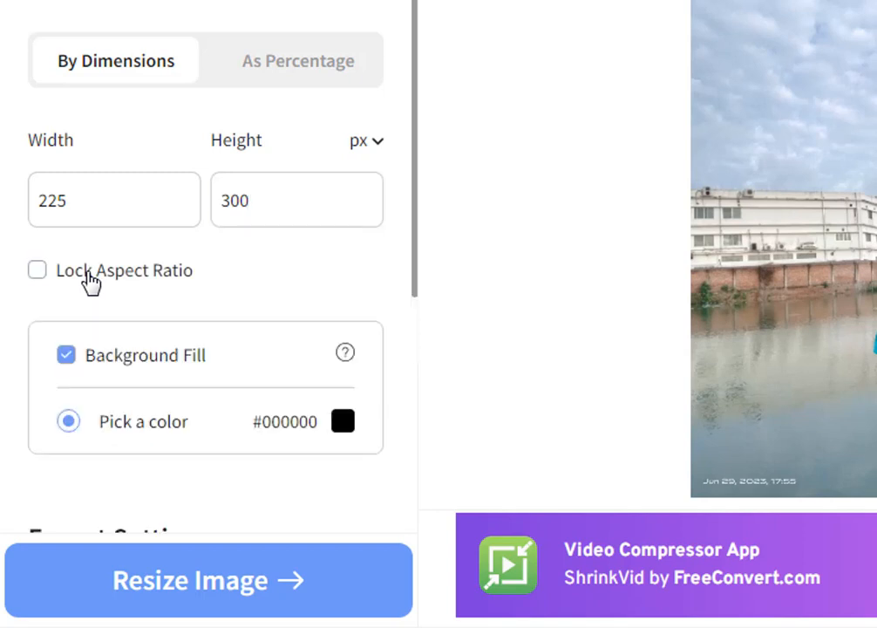
pyautogui.moveTo(107, 199); pyautogui.dragTo(19, 214)
pyautogui.write('300')
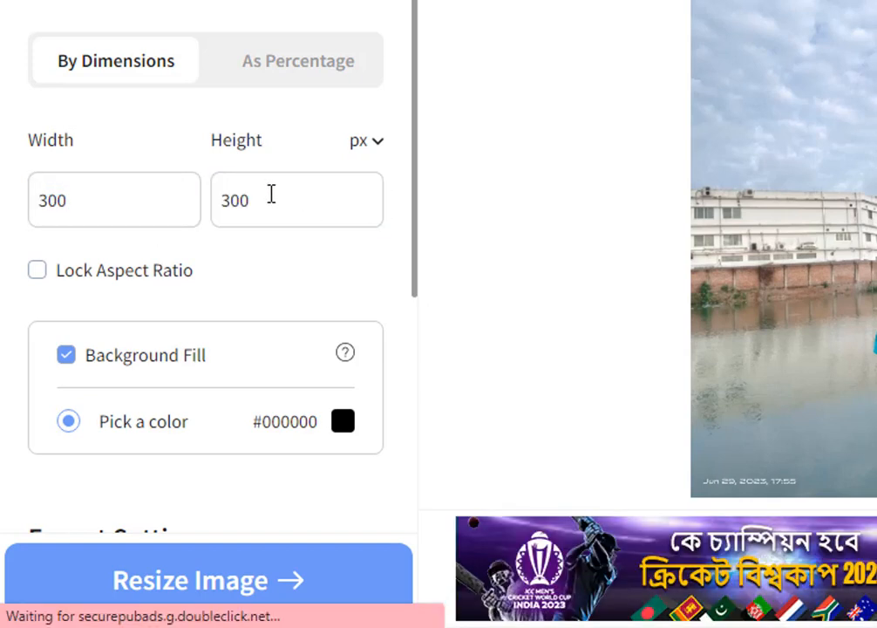
pyautogui.moveTo(271, 194); pyautogui.dragTo(316, 200)
pyautogui.write('3')
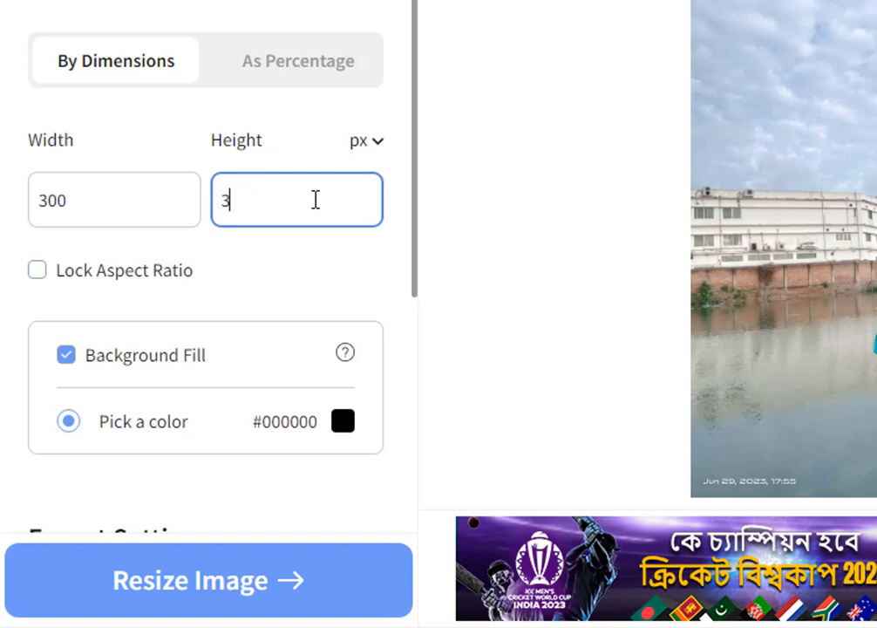
pyautogui.write('00')
# - Look over the units offered for the resize dimensions, keeping pixel selected
pyautogui.click(375, 142)
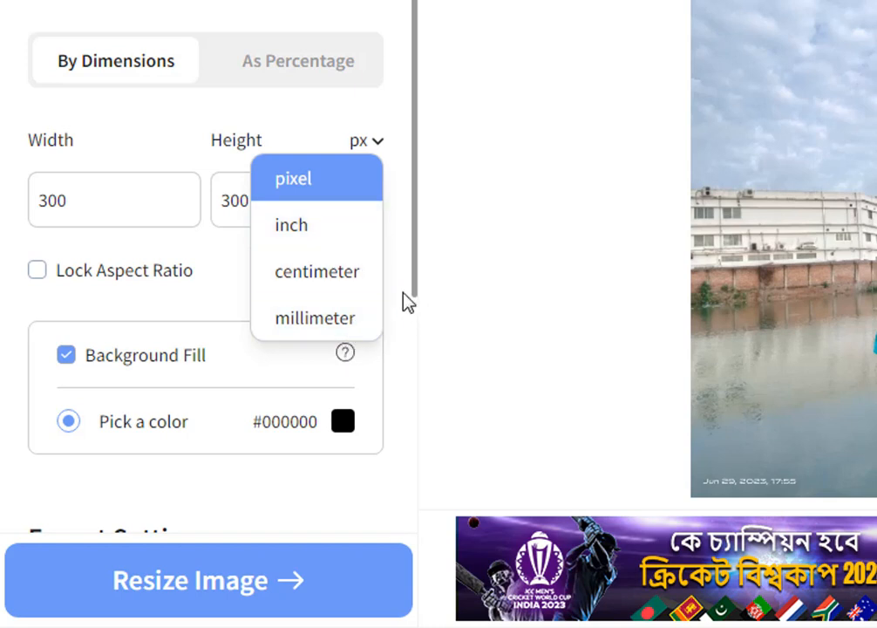
pyautogui.click(396, 270)
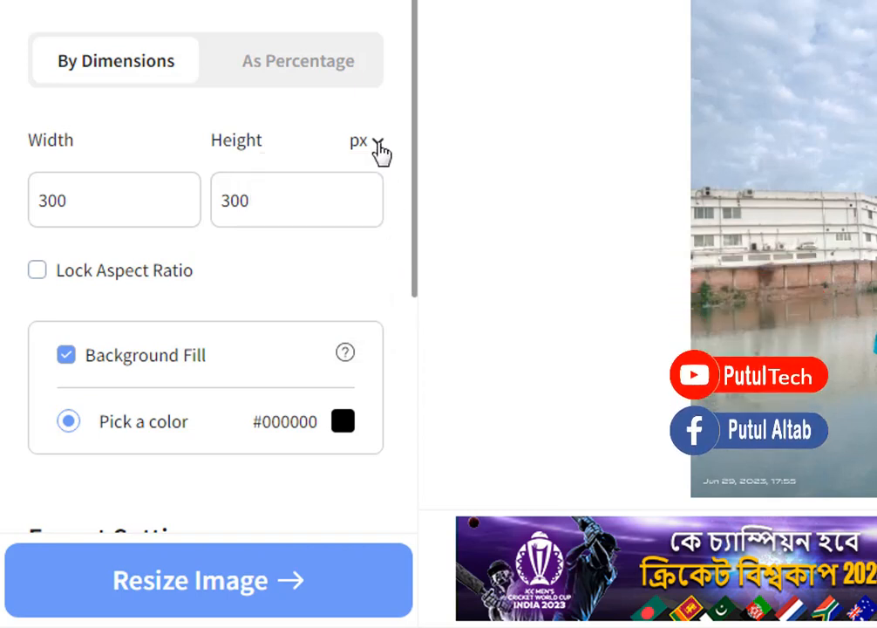
pyautogui.click(380, 148)
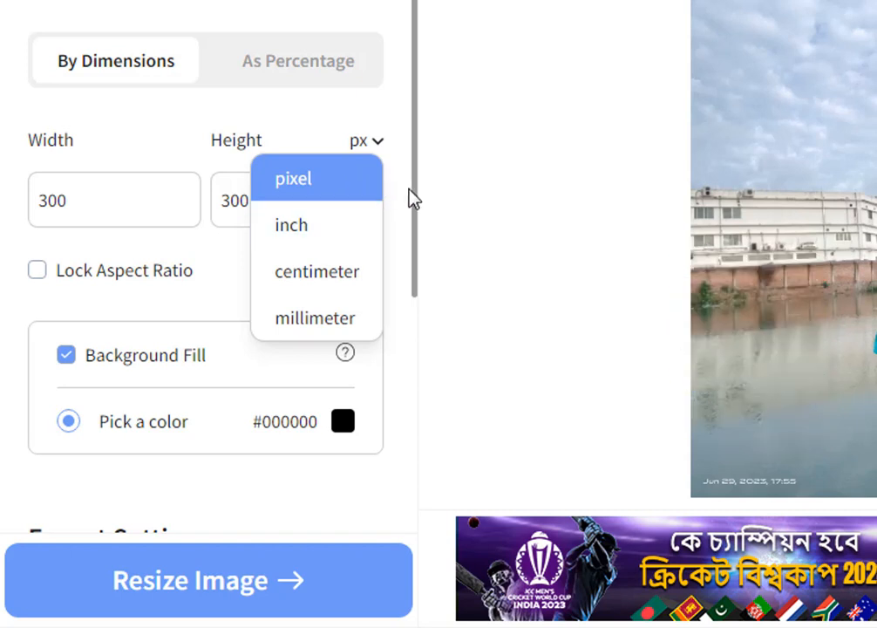
pyautogui.click(404, 218)
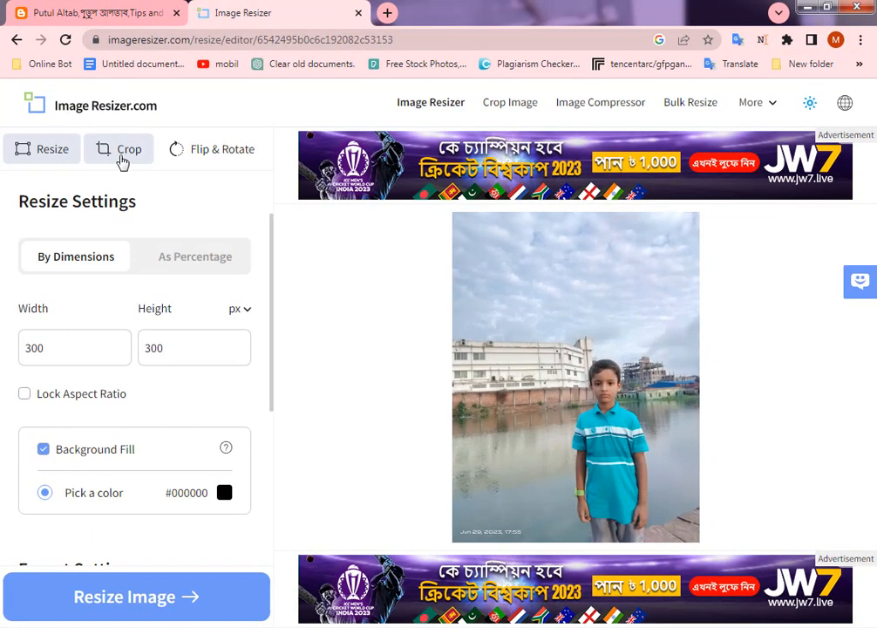
# - Crop the photo to the boy's head and upper body, about 690 by 1071 px
pyautogui.click(123, 157)
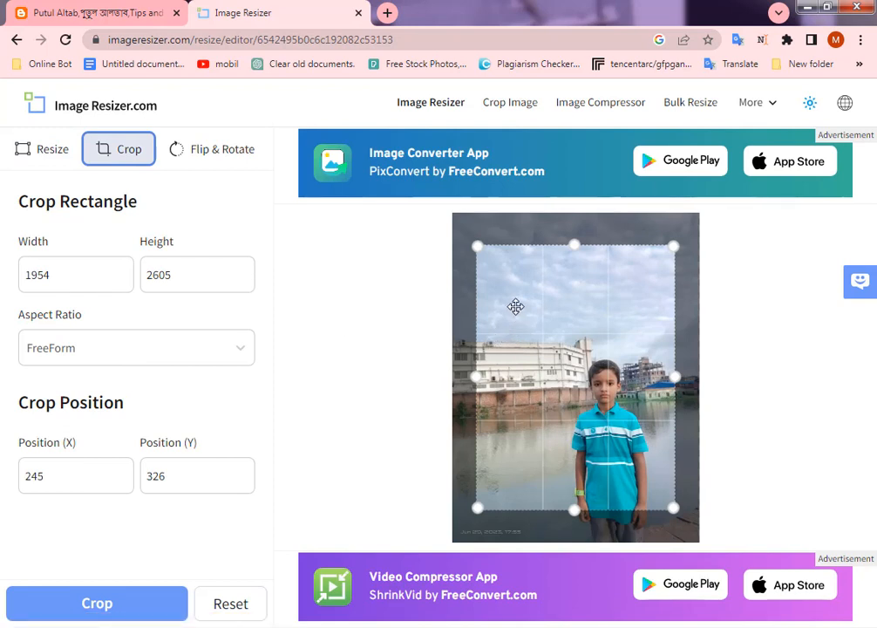
pyautogui.moveTo(481, 255); pyautogui.dragTo(553, 340)
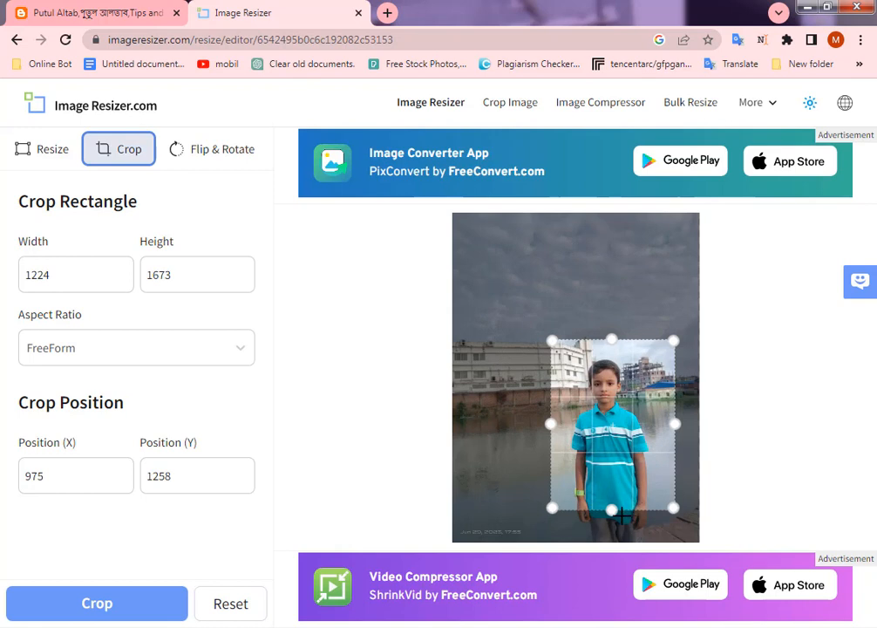
pyautogui.moveTo(613, 510); pyautogui.dragTo(612, 448)
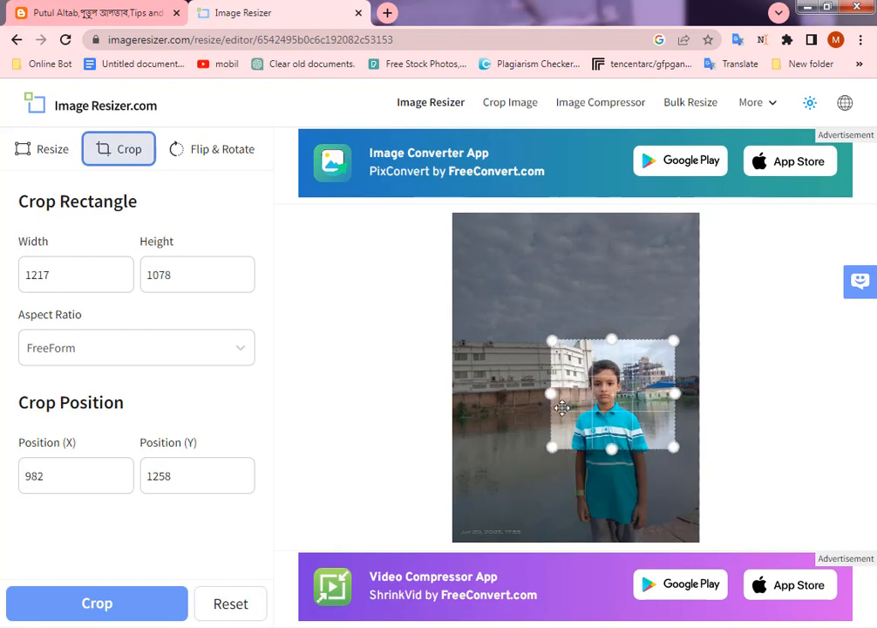
pyautogui.moveTo(553, 394); pyautogui.dragTo(573, 394)
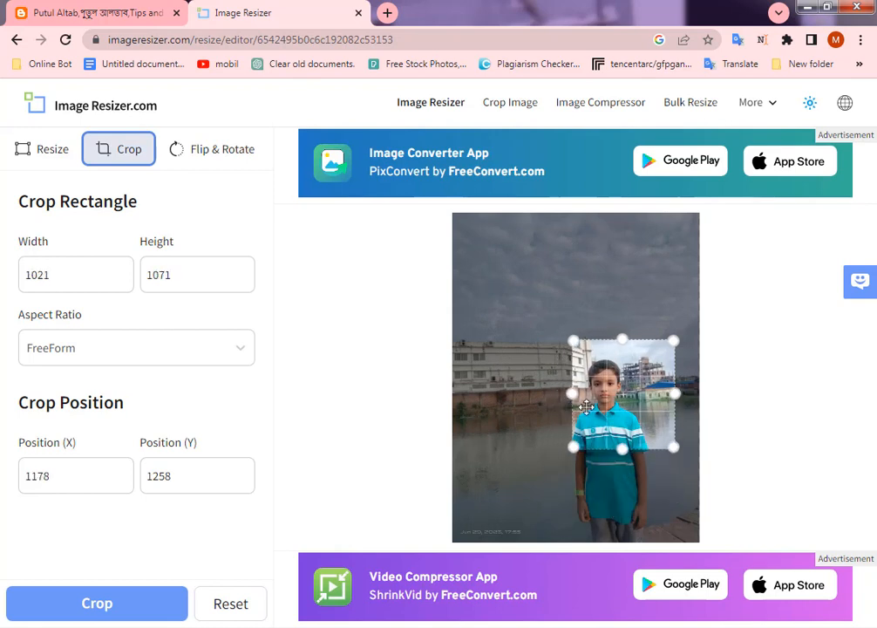
pyautogui.moveTo(676, 396); pyautogui.dragTo(643, 396)
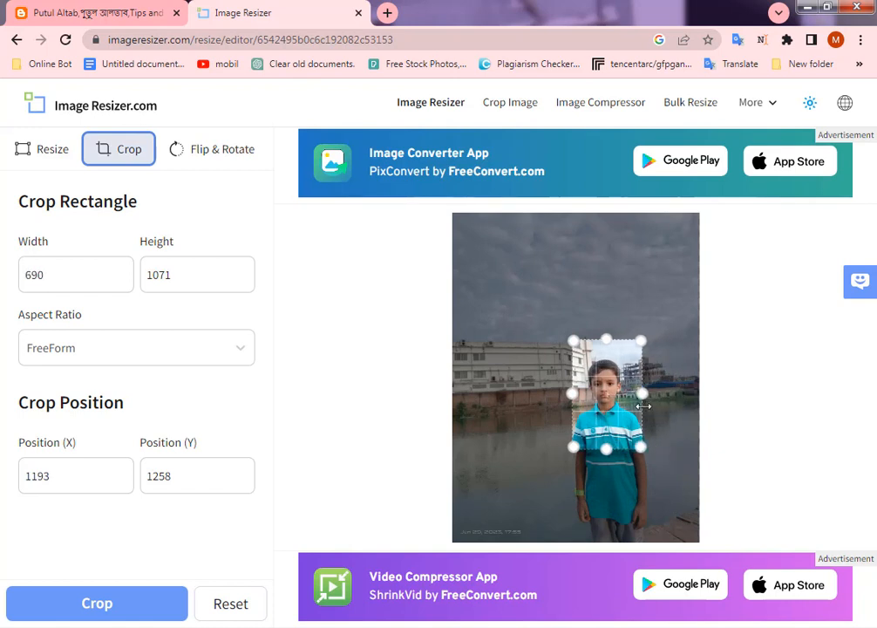
pyautogui.click(137, 610)
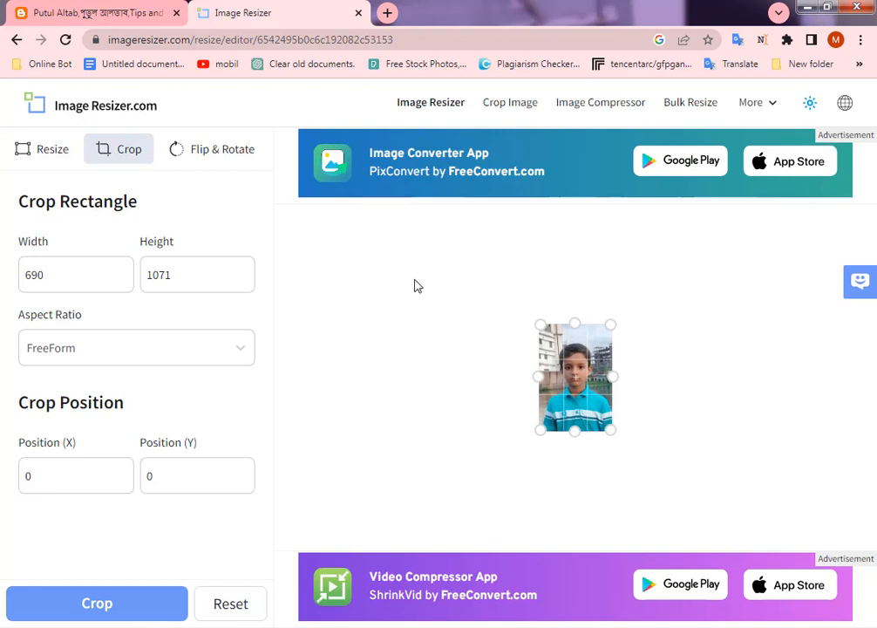
# - Set the crop rectangle's width and height to 300 px each
pyautogui.doubleClick(88, 280)
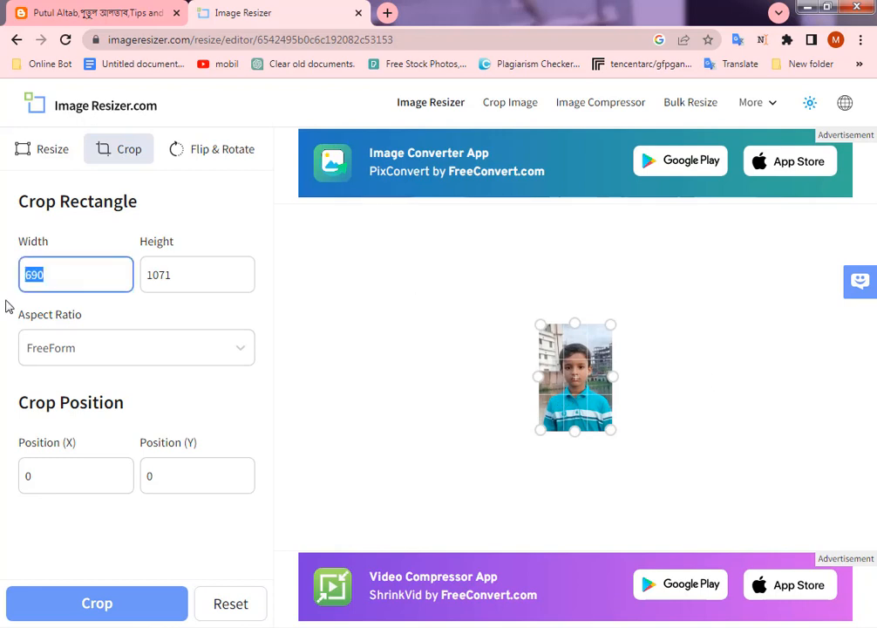
pyautogui.write('300')
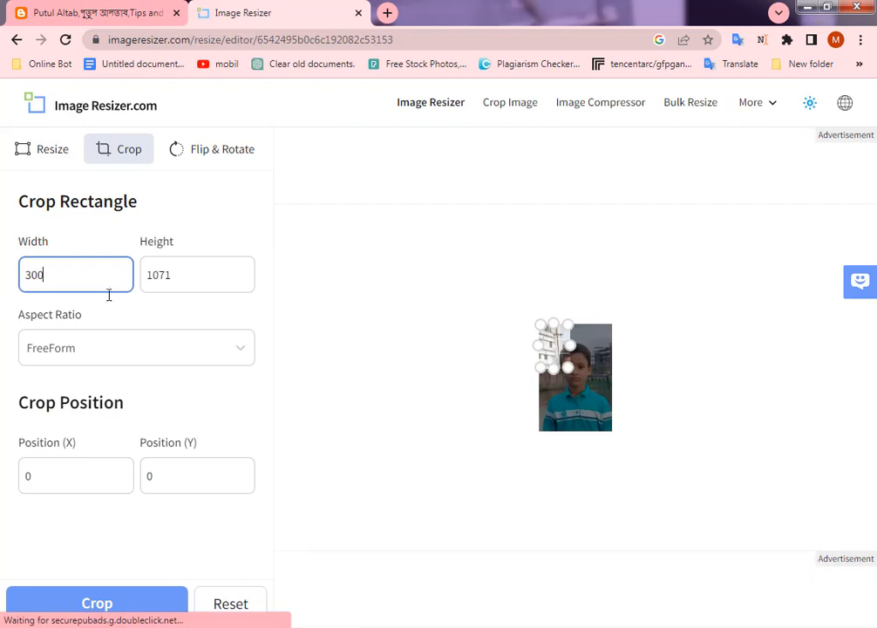
pyautogui.doubleClick(208, 284)
pyautogui.write('300')
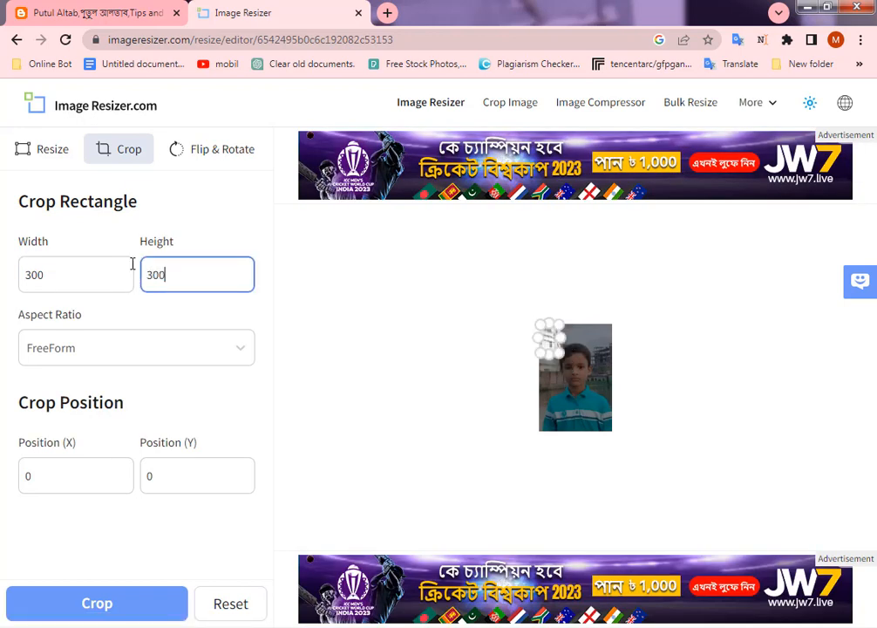
# - Check the resize settings of the cropped photo and look over the aspect ratio options for cropping, keeping FreeForm
pyautogui.click(43, 150)
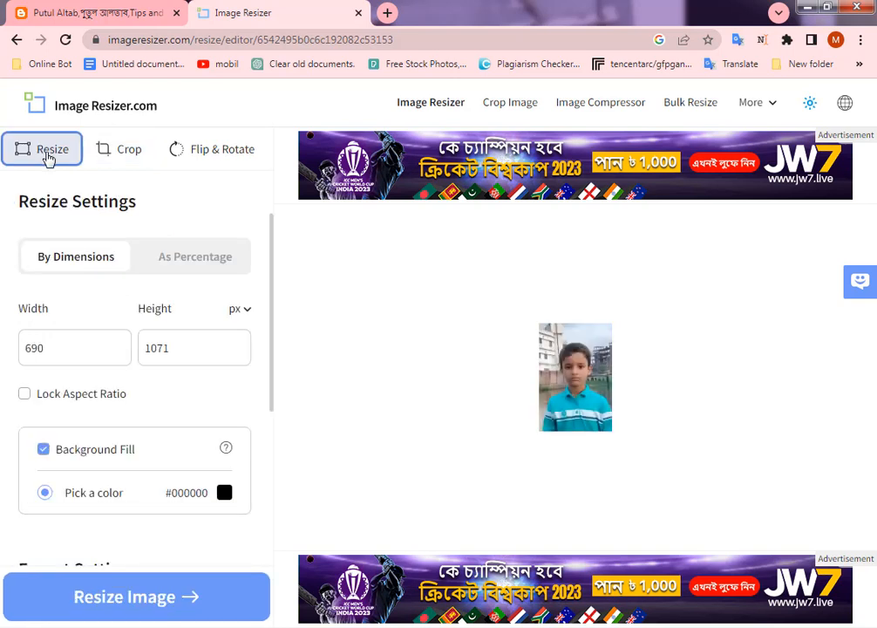
pyautogui.click(126, 155)
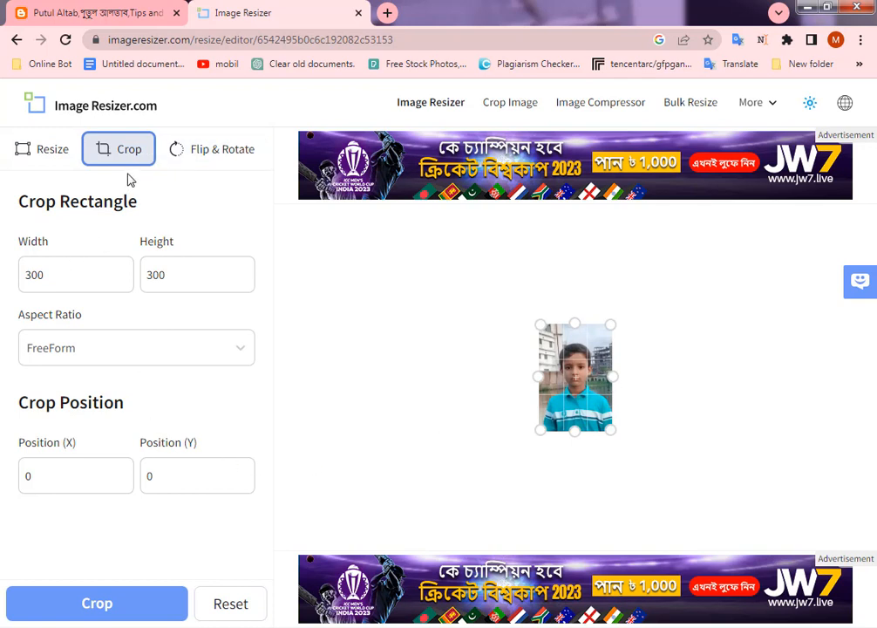
pyautogui.click(169, 354)
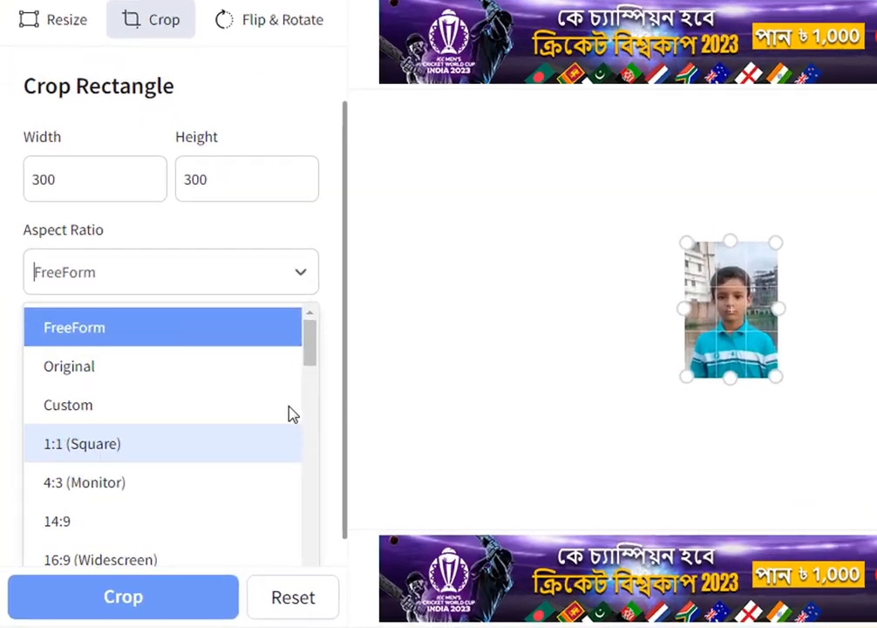
pyautogui.moveTo(310, 364); pyautogui.dragTo(332, 272)
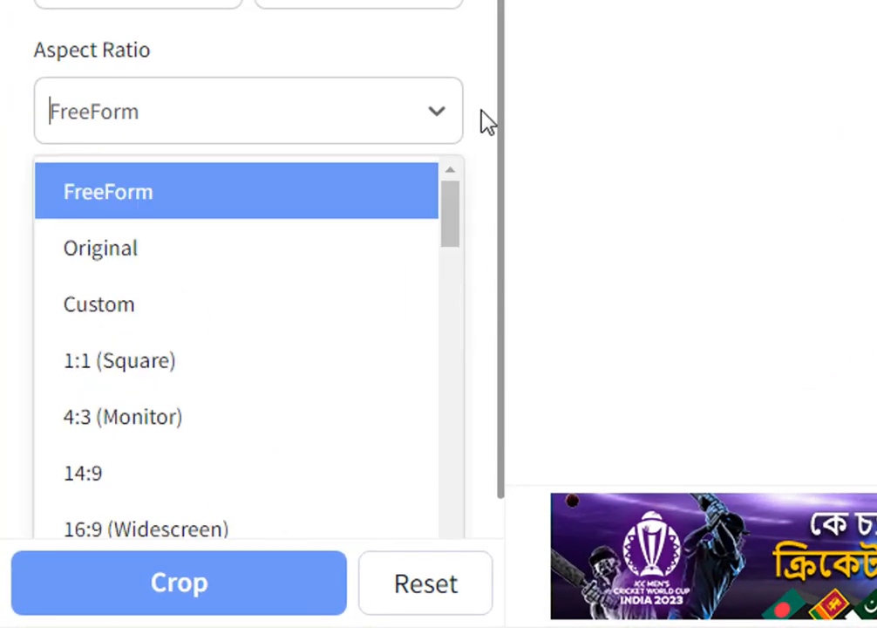
pyautogui.click(487, 122)
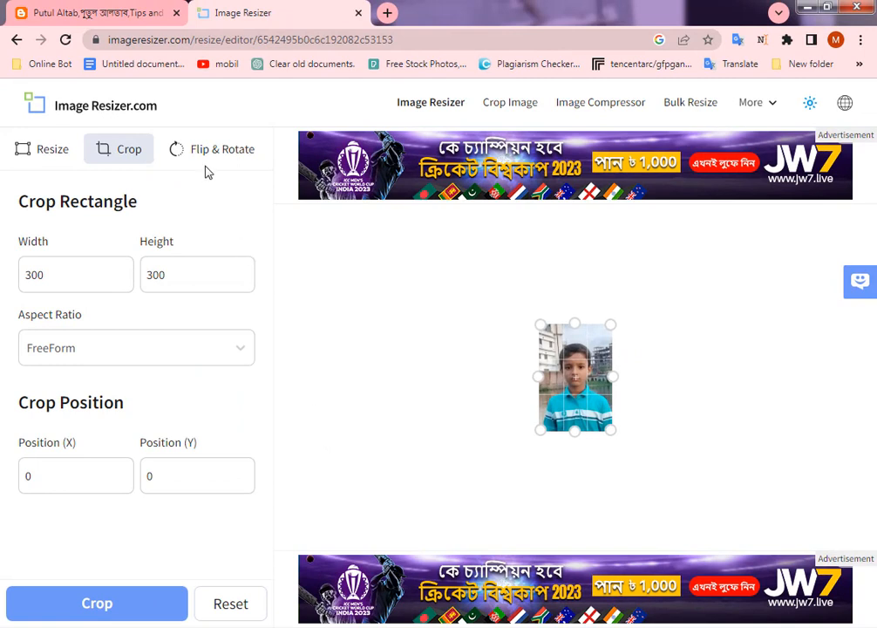
# - Set the resize width and height of the cropped photo to 300 px each
pyautogui.click(49, 161)
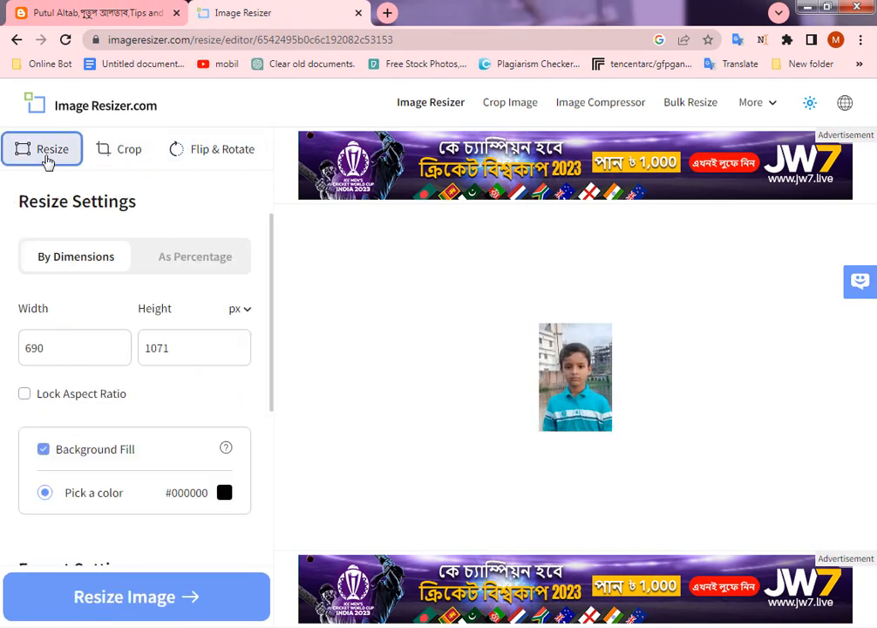
pyautogui.moveTo(79, 346); pyautogui.dragTo(2, 346)
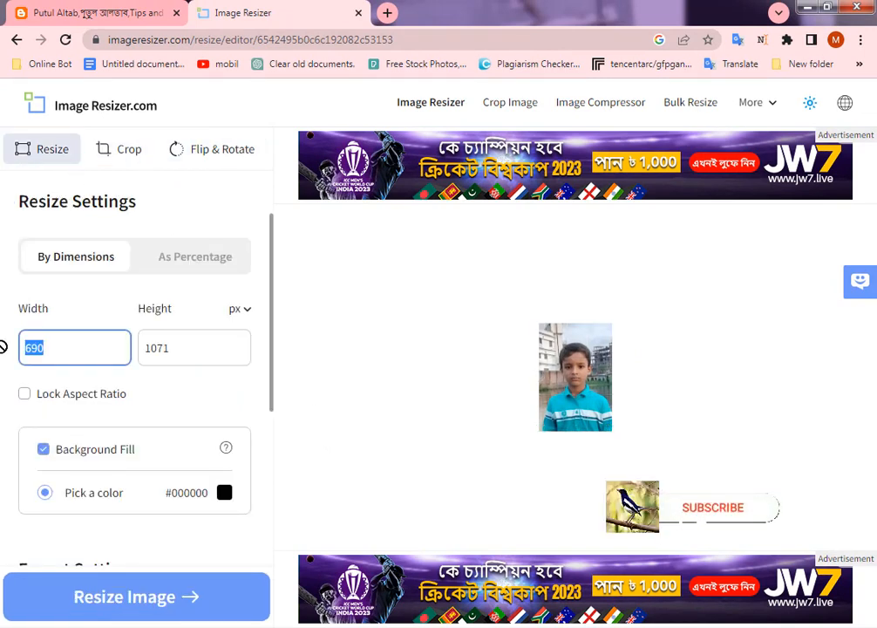
pyautogui.write('300')
pyautogui.doubleClick(165, 349)
pyautogui.moveTo(159, 349); pyautogui.dragTo(131, 359)
pyautogui.doubleClick(182, 355)
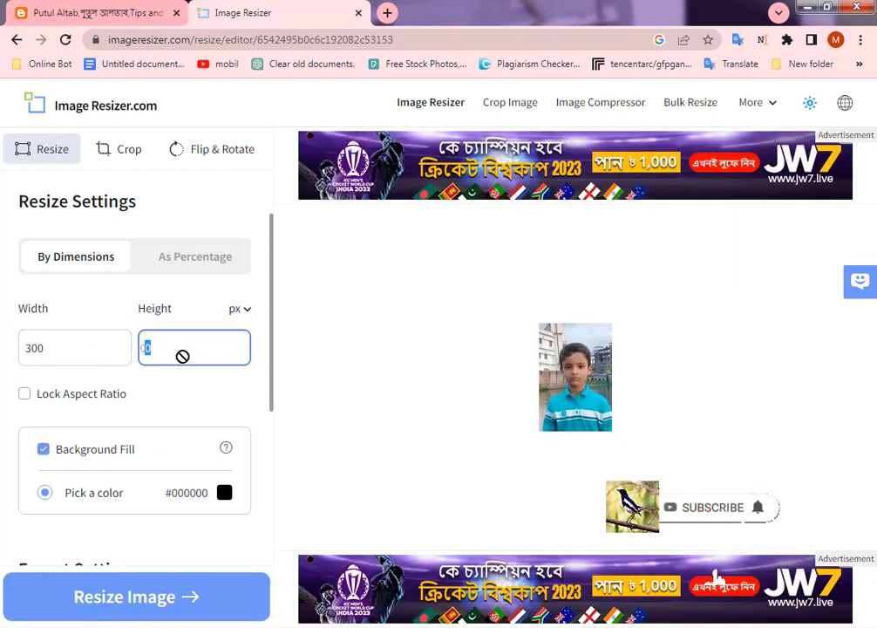
pyautogui.write('300')
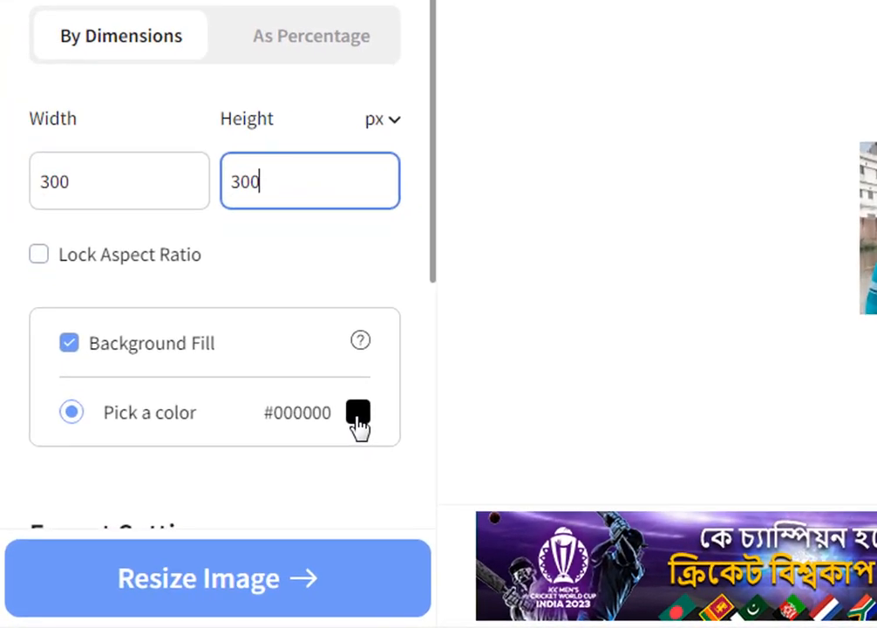
# - Change the background fill color to yellow #F8E71C
pyautogui.click(225, 501)
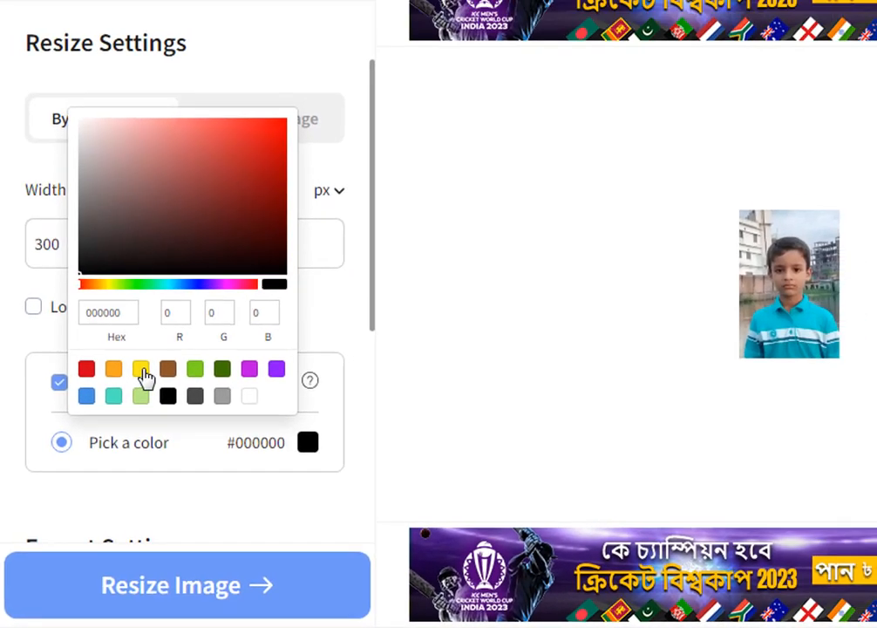
pyautogui.click(163, 326)
pyautogui.click(349, 452)
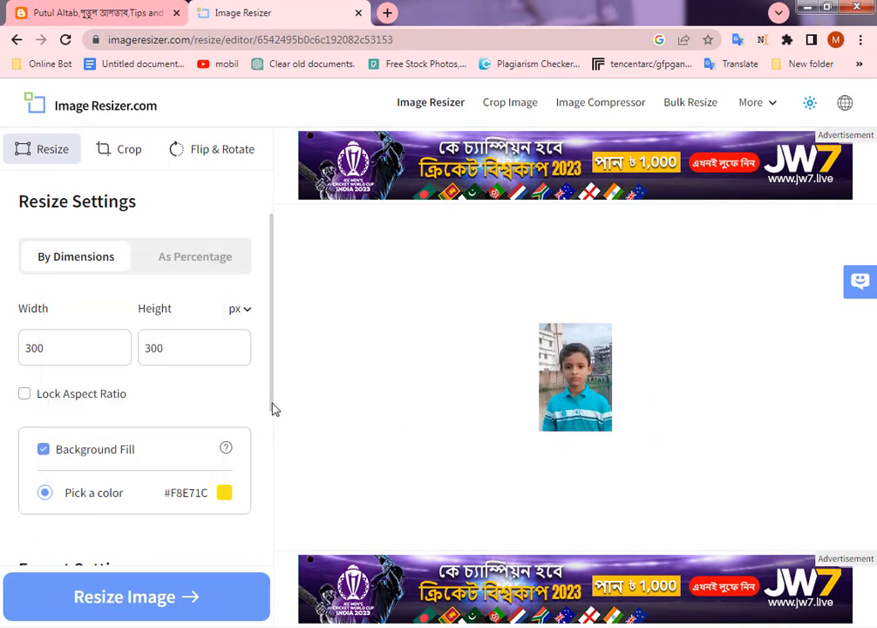
# - Set the target file size for the export to 96 KB
pyautogui.moveTo(273, 408); pyautogui.dragTo(282, 494)
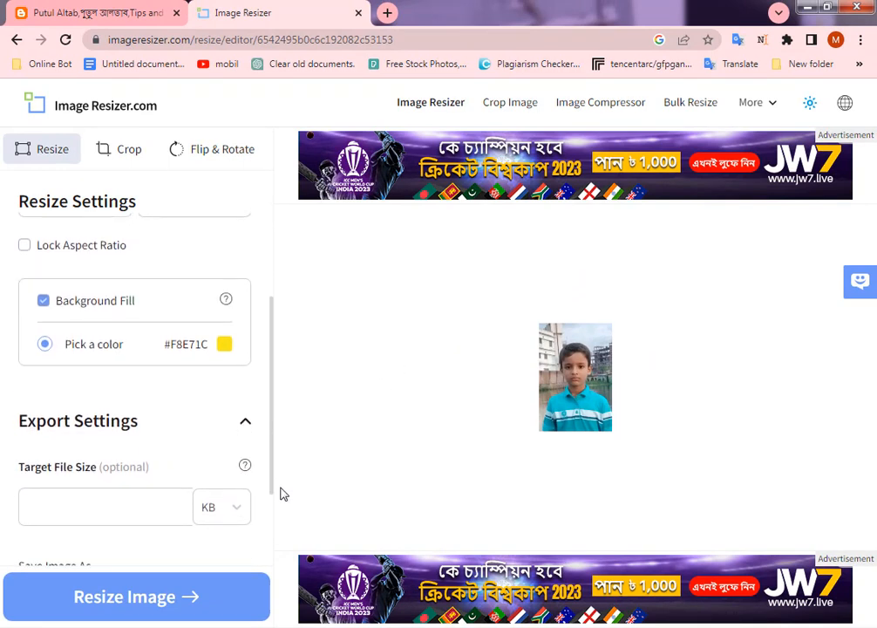
pyautogui.click(236, 513)
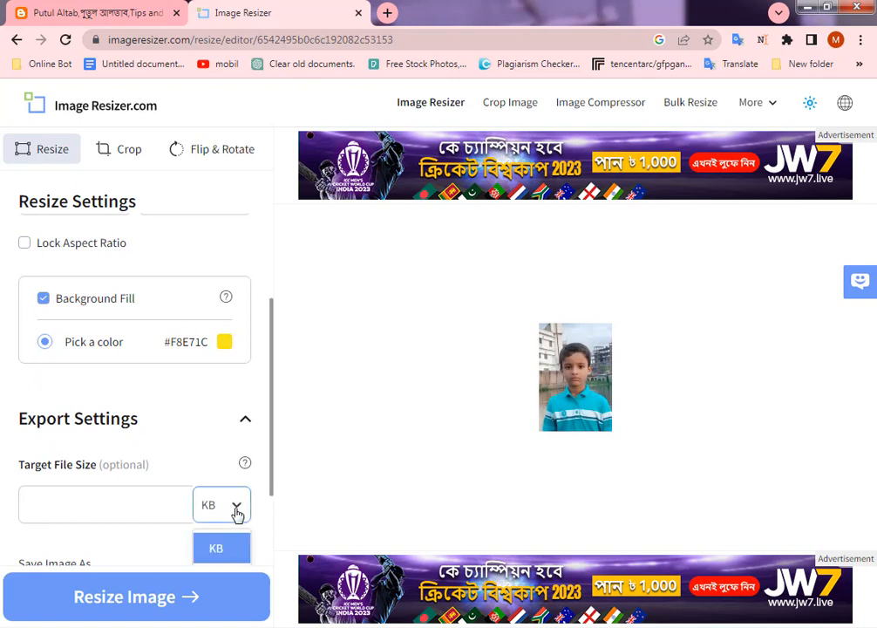
pyautogui.click(237, 514)
pyautogui.click(136, 512)
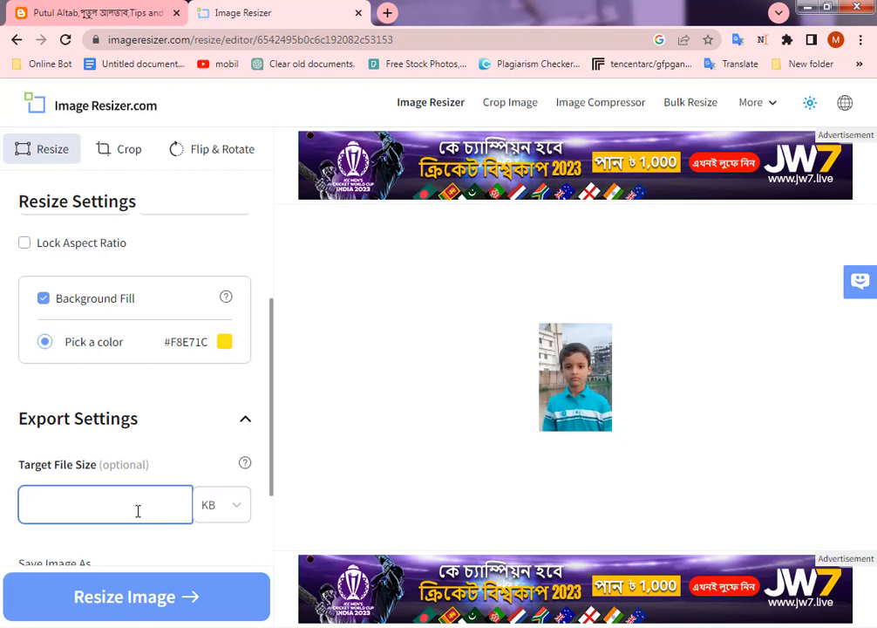
pyautogui.press('BackSpace')
pyautogui.press('BackSpace')
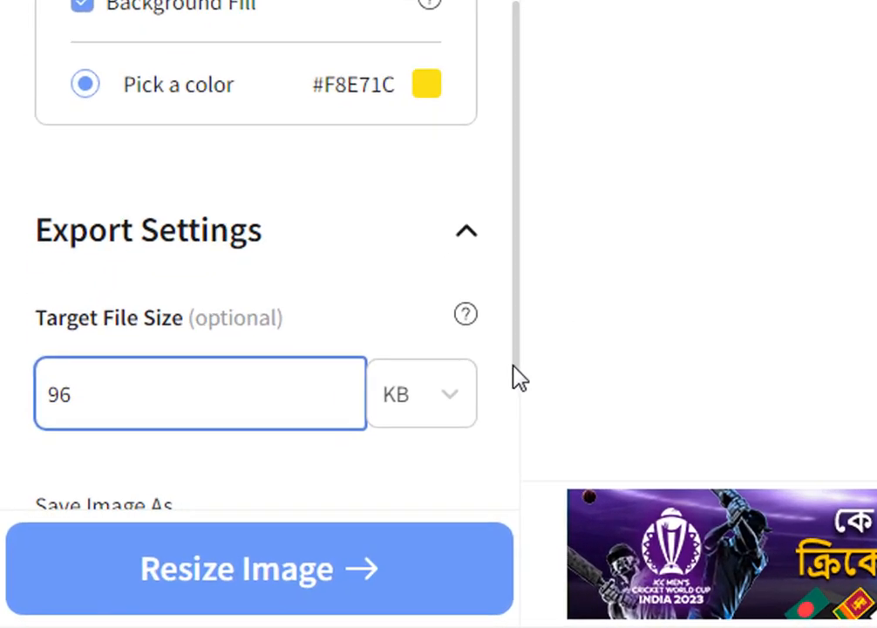
# - Choose JPG as the format for saving the image and run the resize
pyautogui.moveTo(514, 367); pyautogui.dragTo(552, 523)
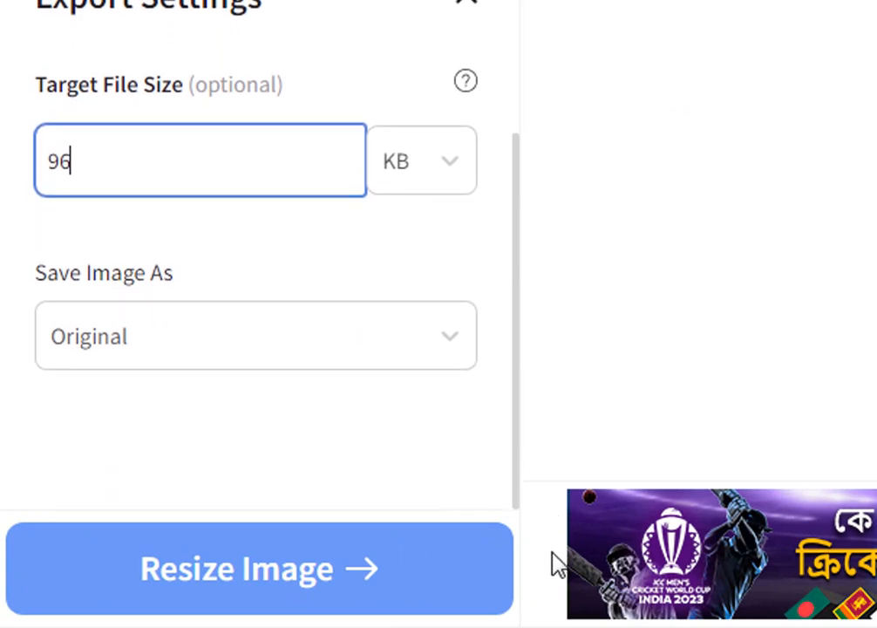
pyautogui.click(341, 347)
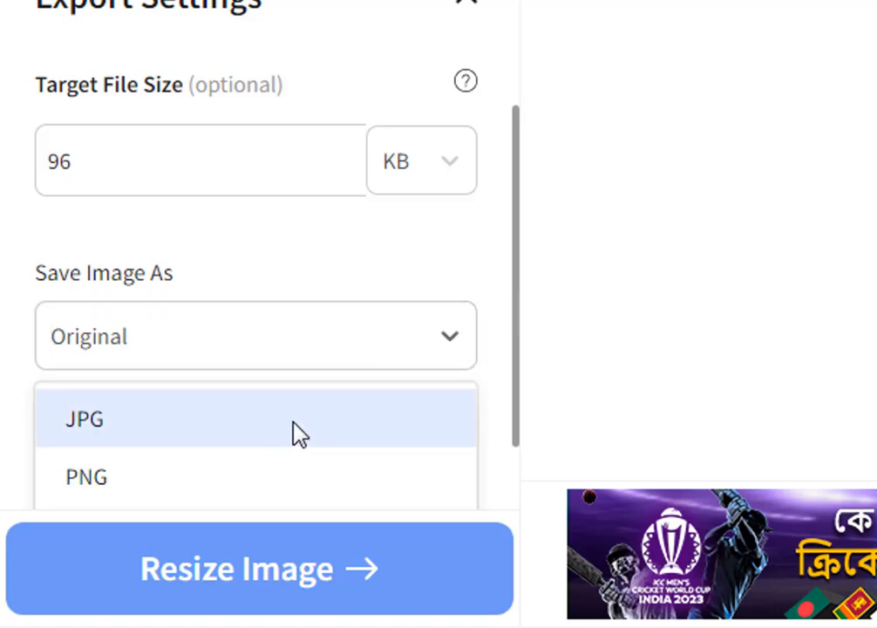
pyautogui.click(252, 427)
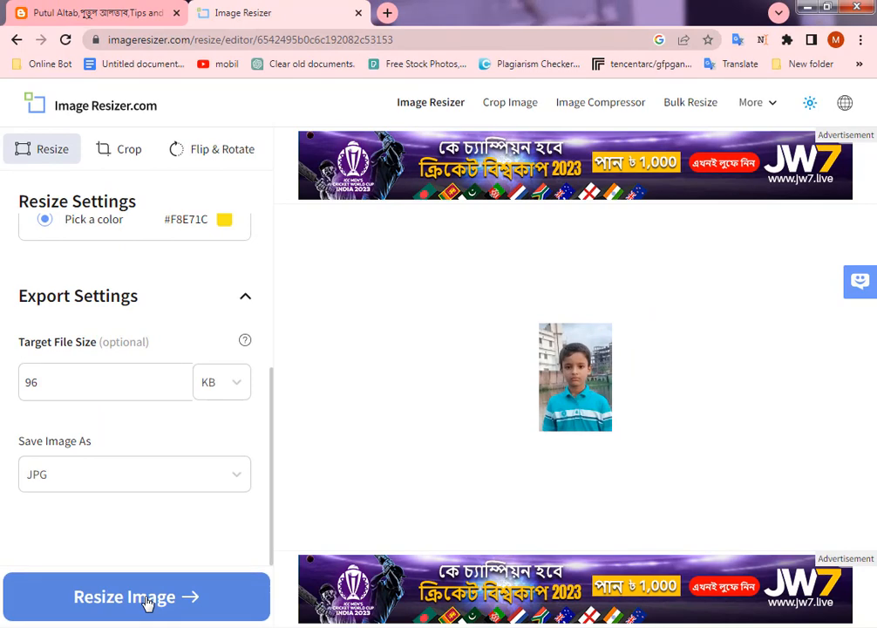
pyautogui.click(148, 603)
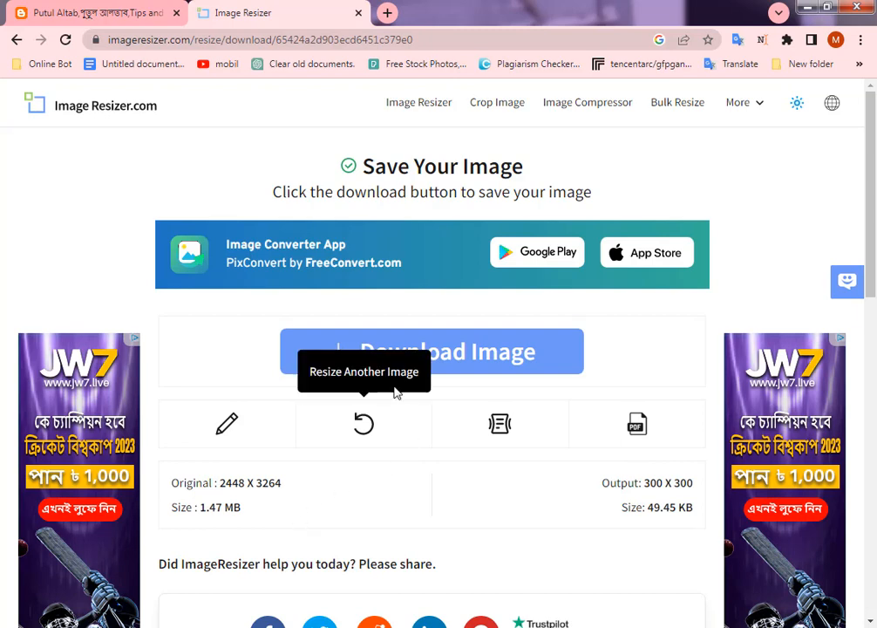
# - Download the resized image and show the downloaded file in its folder
pyautogui.click(422, 352)
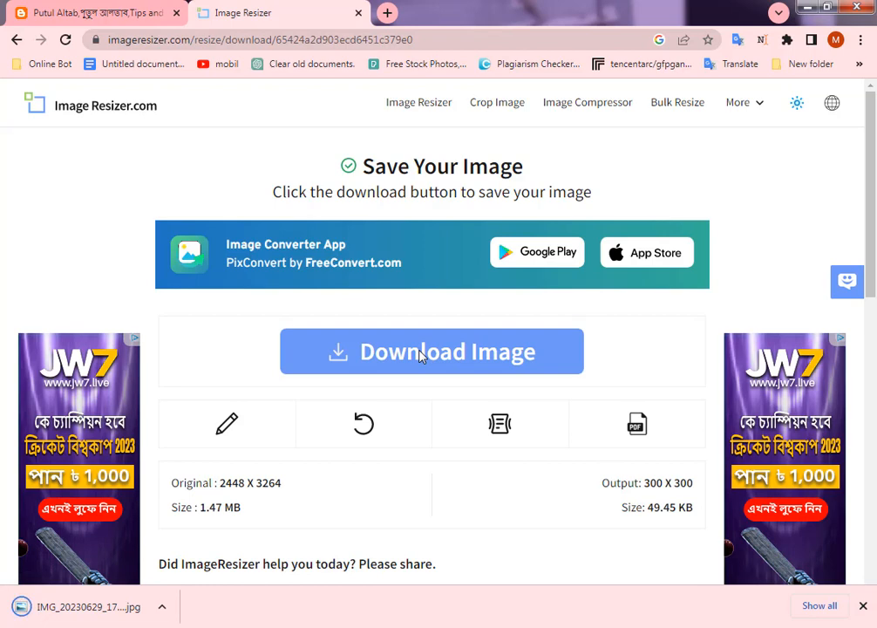
pyautogui.click(161, 608)
pyautogui.click(234, 556)
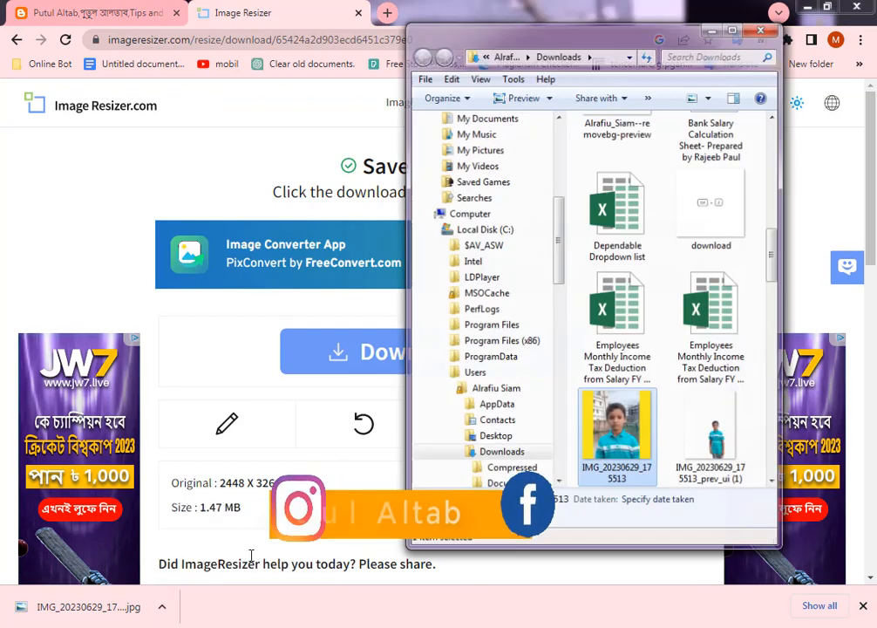
# - View the downloaded IMG_20230629_175513 in the photo viewer, close it, and maximize the Downloads folder window
pyautogui.doubleClick(625, 449)
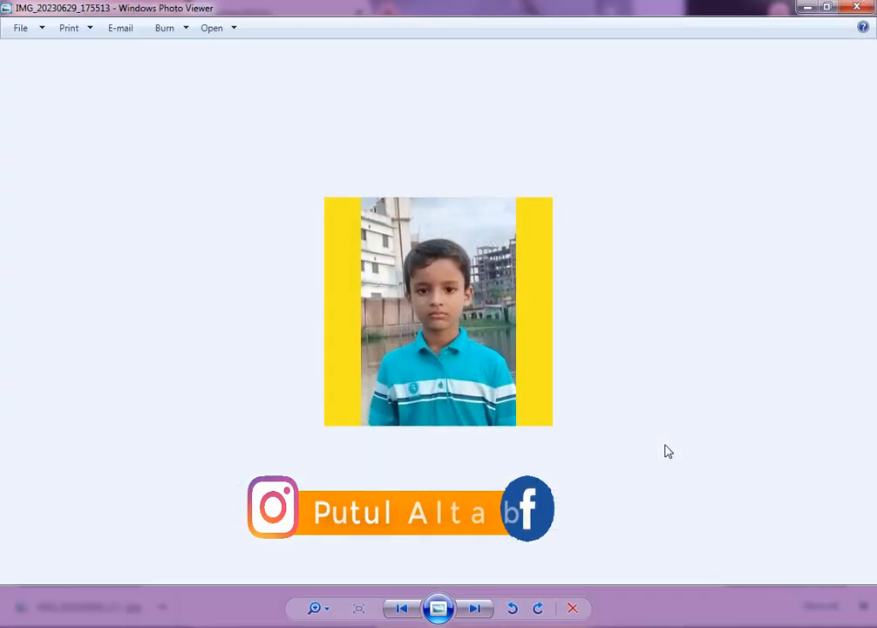
pyautogui.click(858, 7)
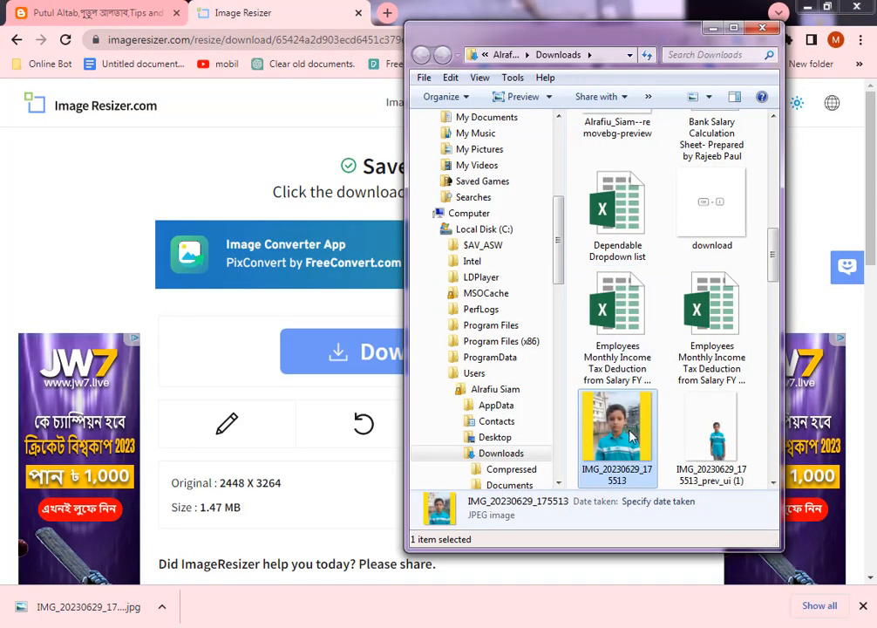
pyautogui.click(734, 27)
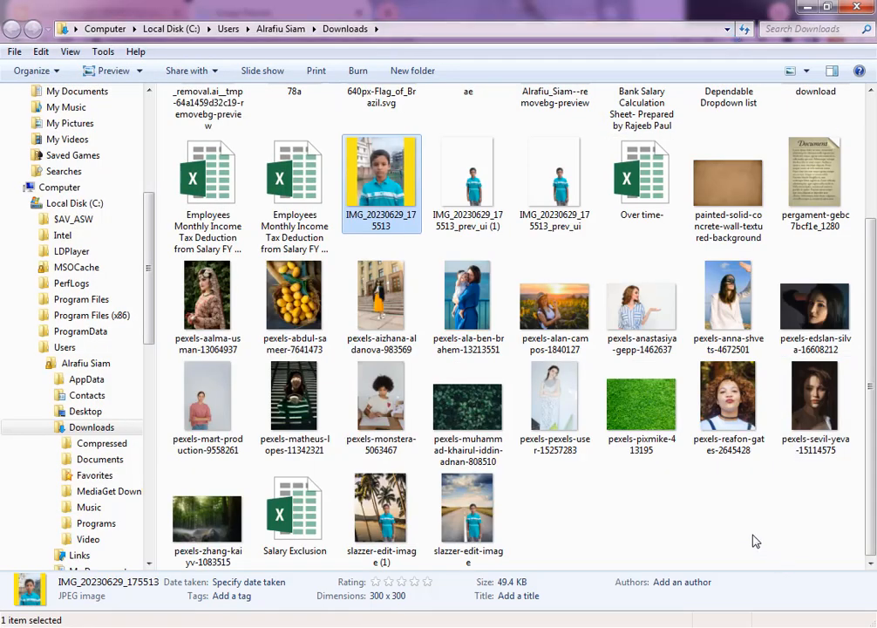
pyautogui.click(612, 545)
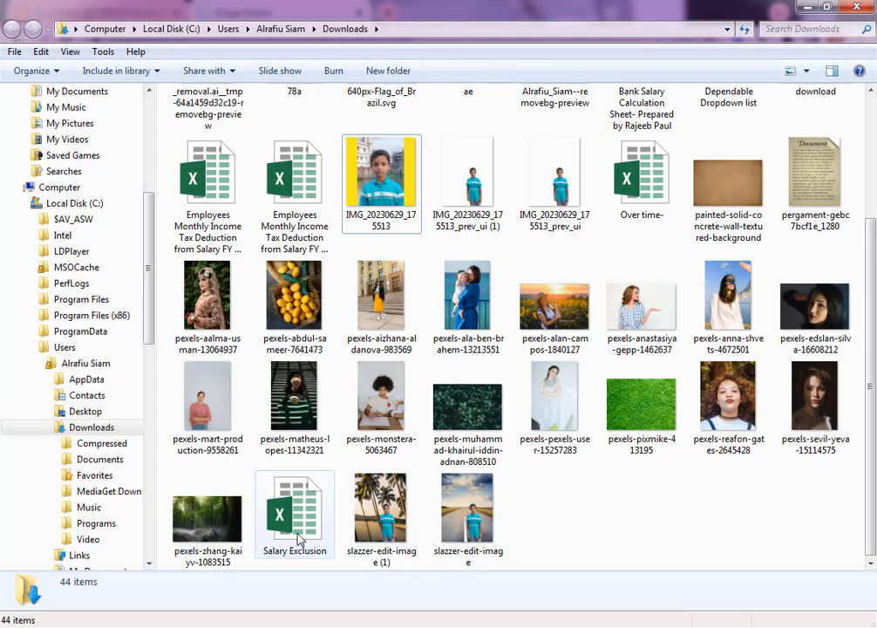
# - Check the file type, size, pixel dimensions and resolution in the properties of IMG_20230629_175513, leaving the file selected
pyautogui.click(380, 203)
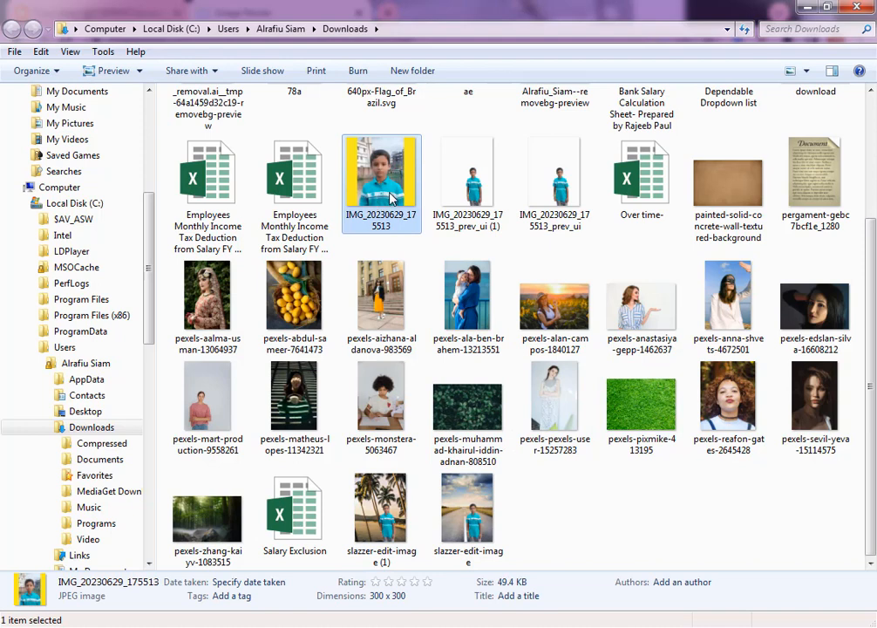
pyautogui.rightClick(390, 198)
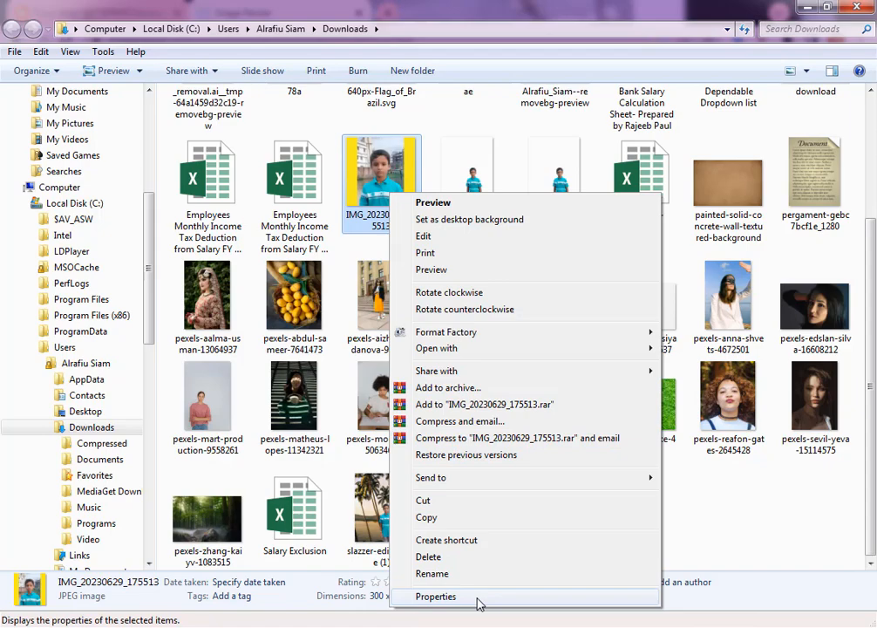
pyautogui.click(436, 597)
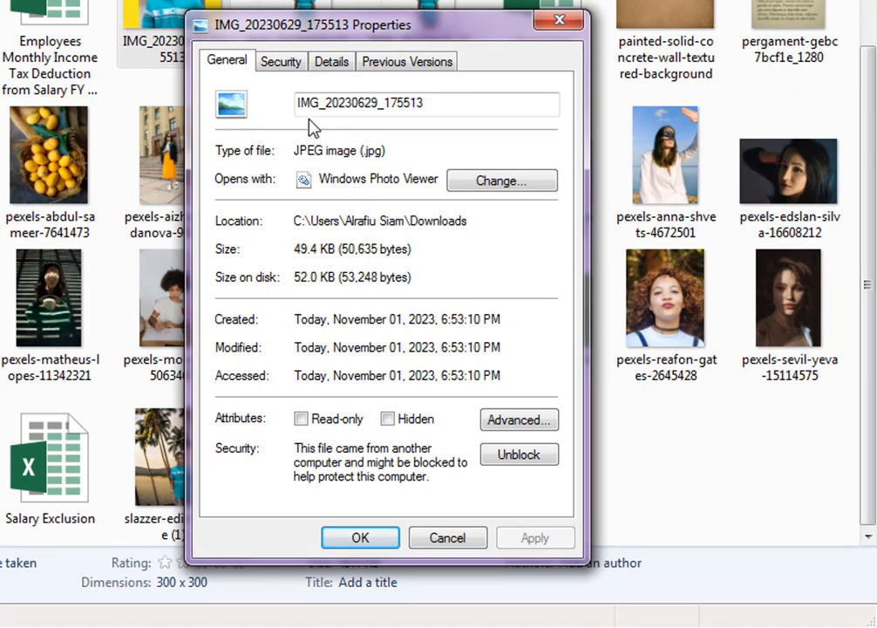
pyautogui.click(335, 63)
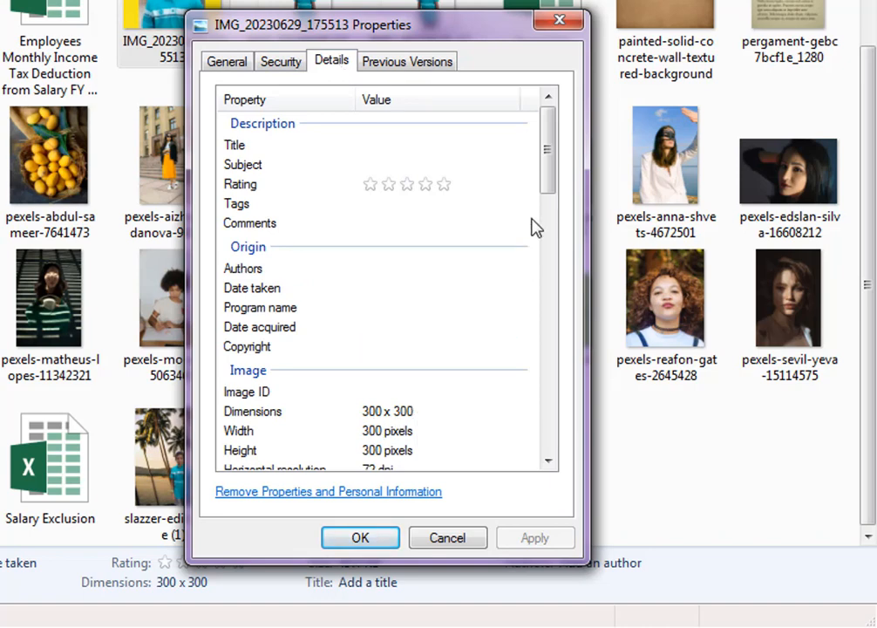
pyautogui.moveTo(549, 188); pyautogui.dragTo(558, 227)
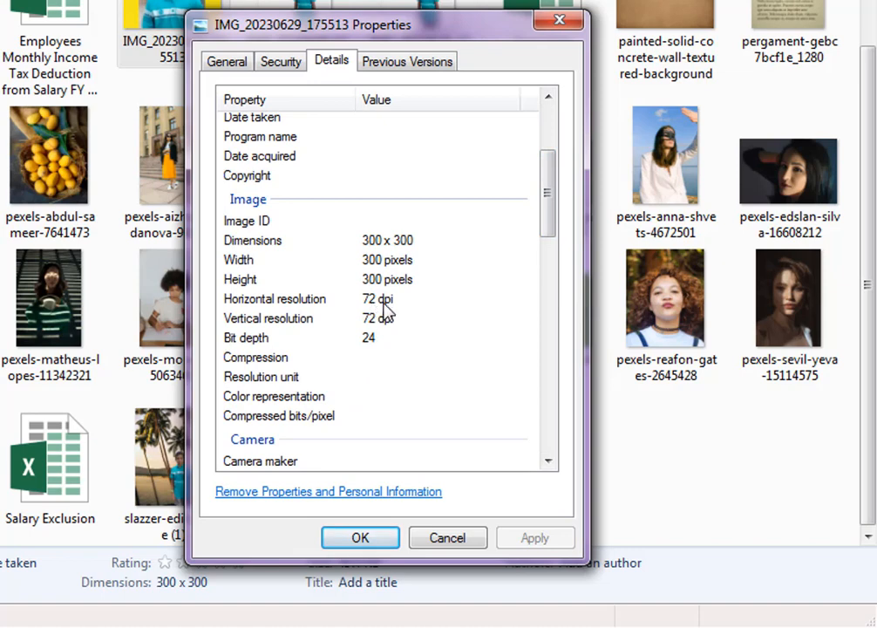
pyautogui.click(445, 538)
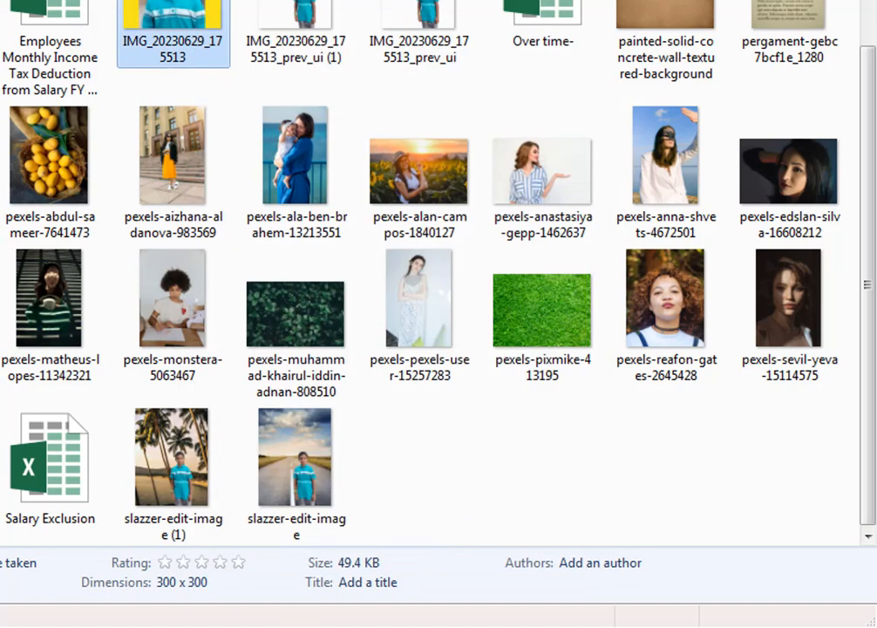
pyautogui.click(430, 310)
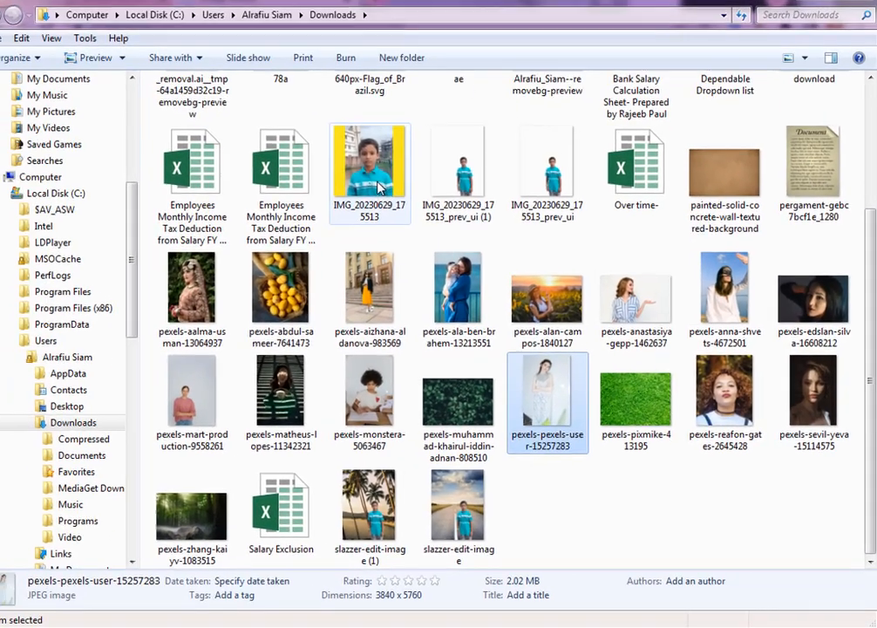
pyautogui.click(378, 185)
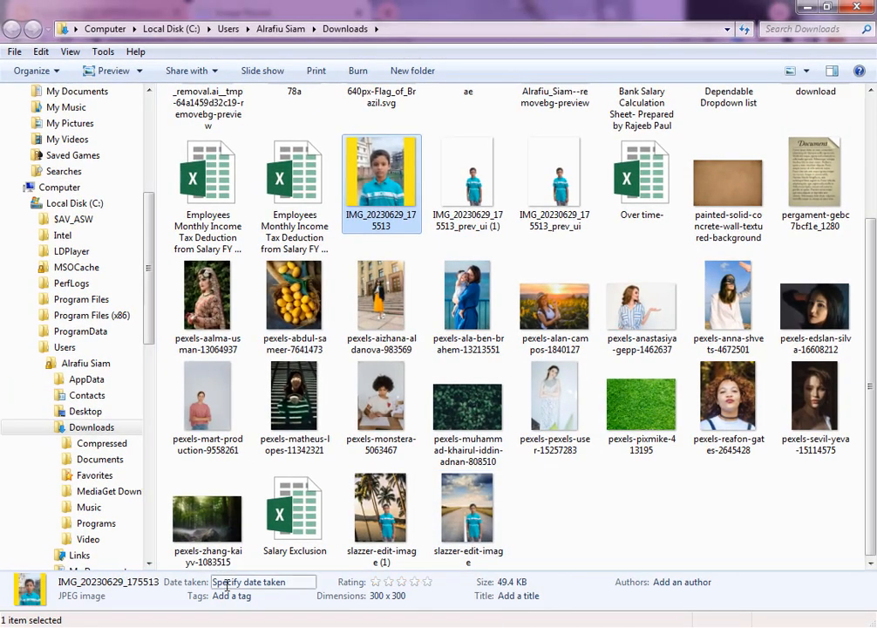